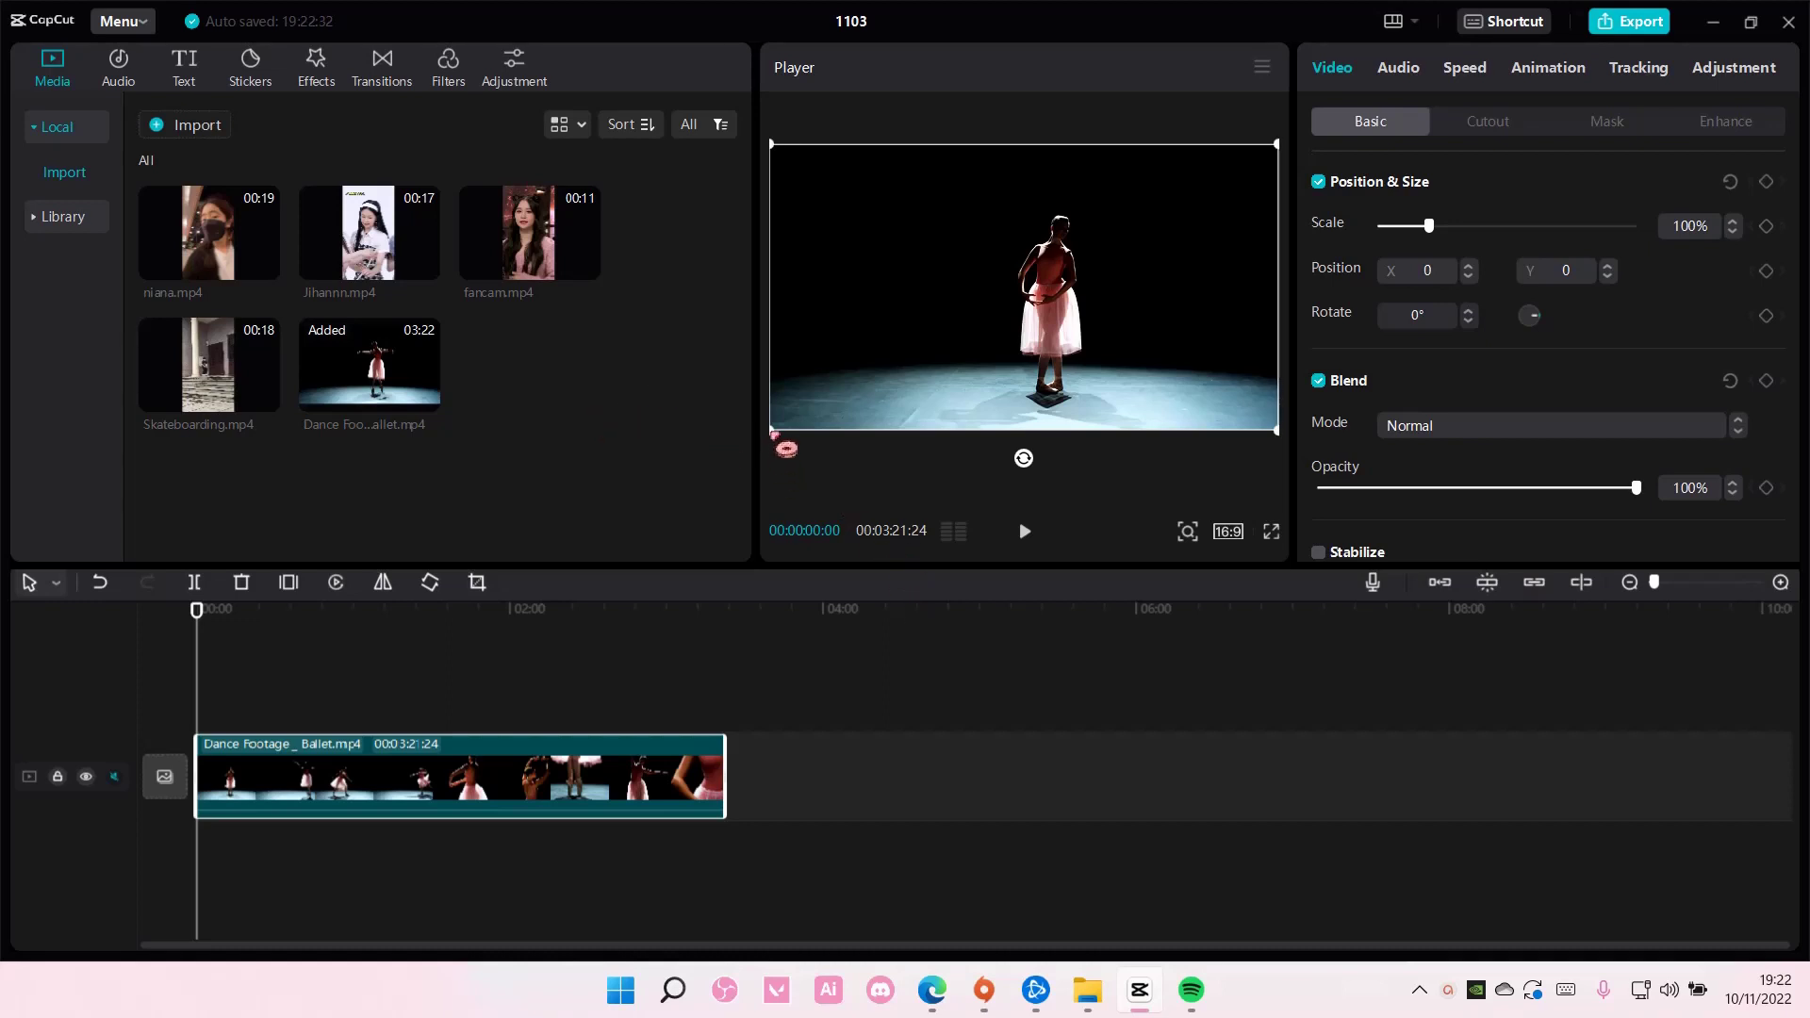
- Scale the ballet clip to 107% and move it to X -137, Y 78 in the frame
drag(793, 164, 767, 154)
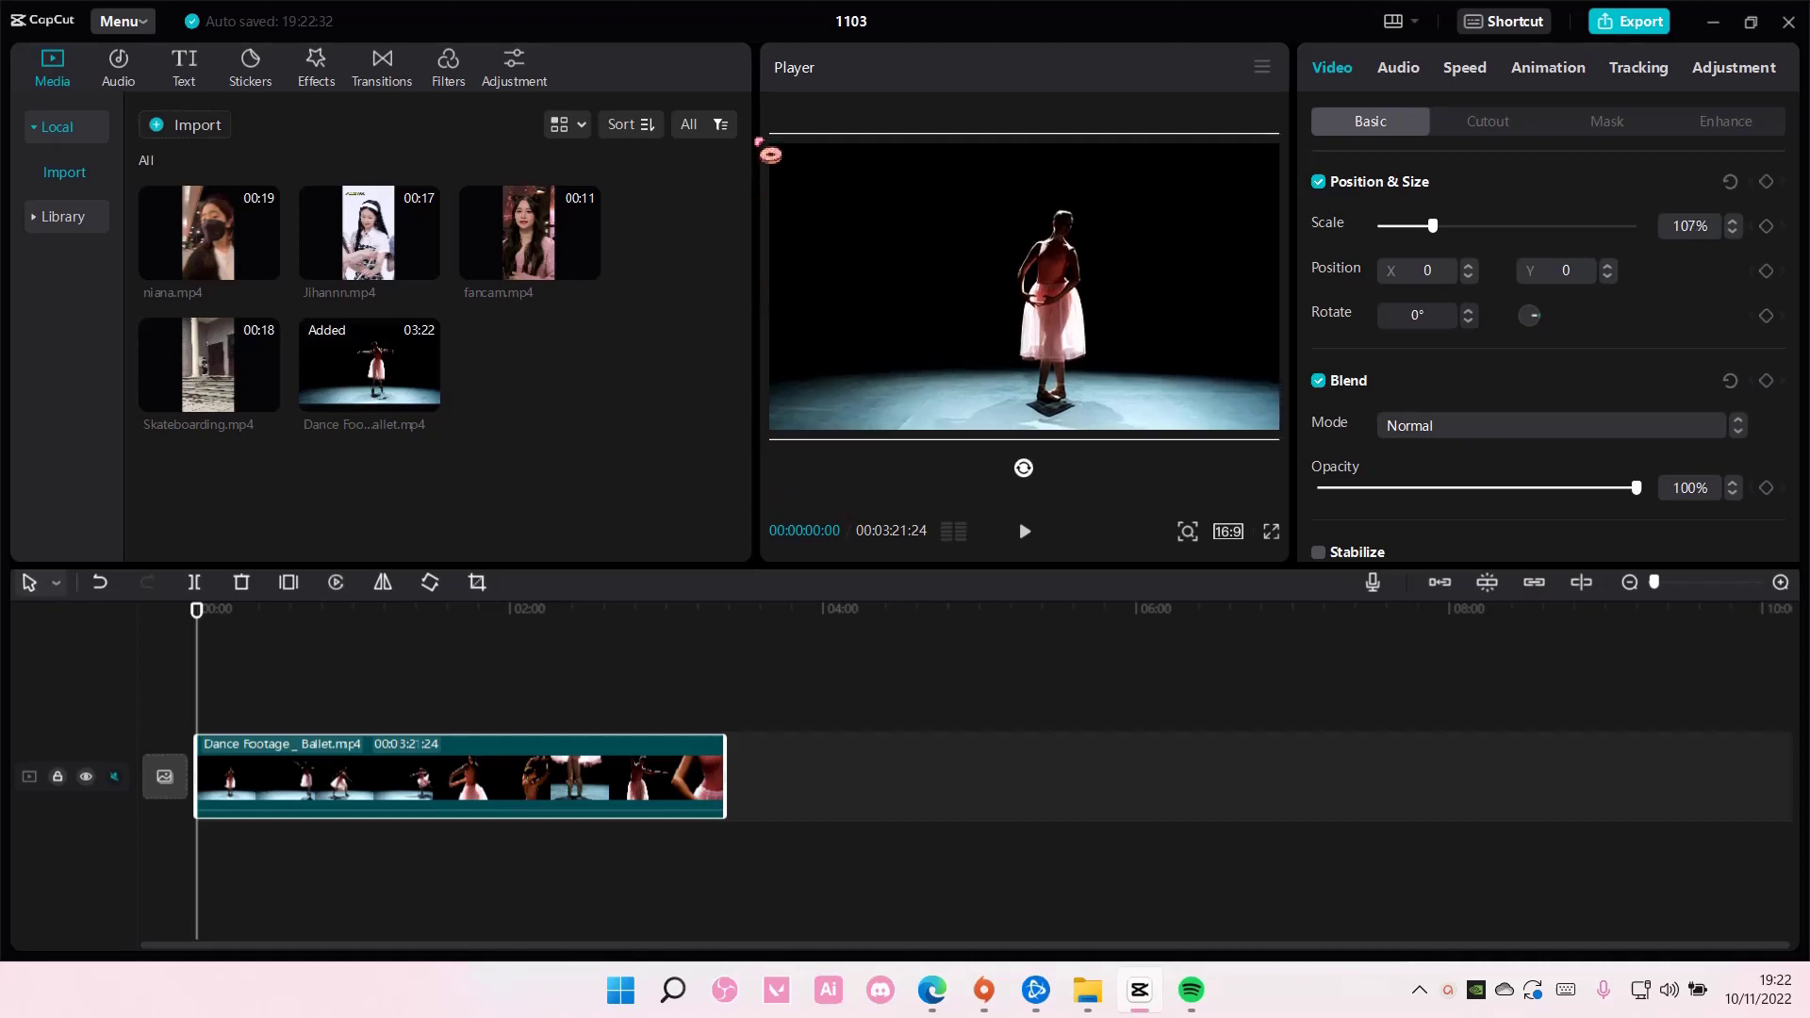
drag(1053, 304, 1056, 306)
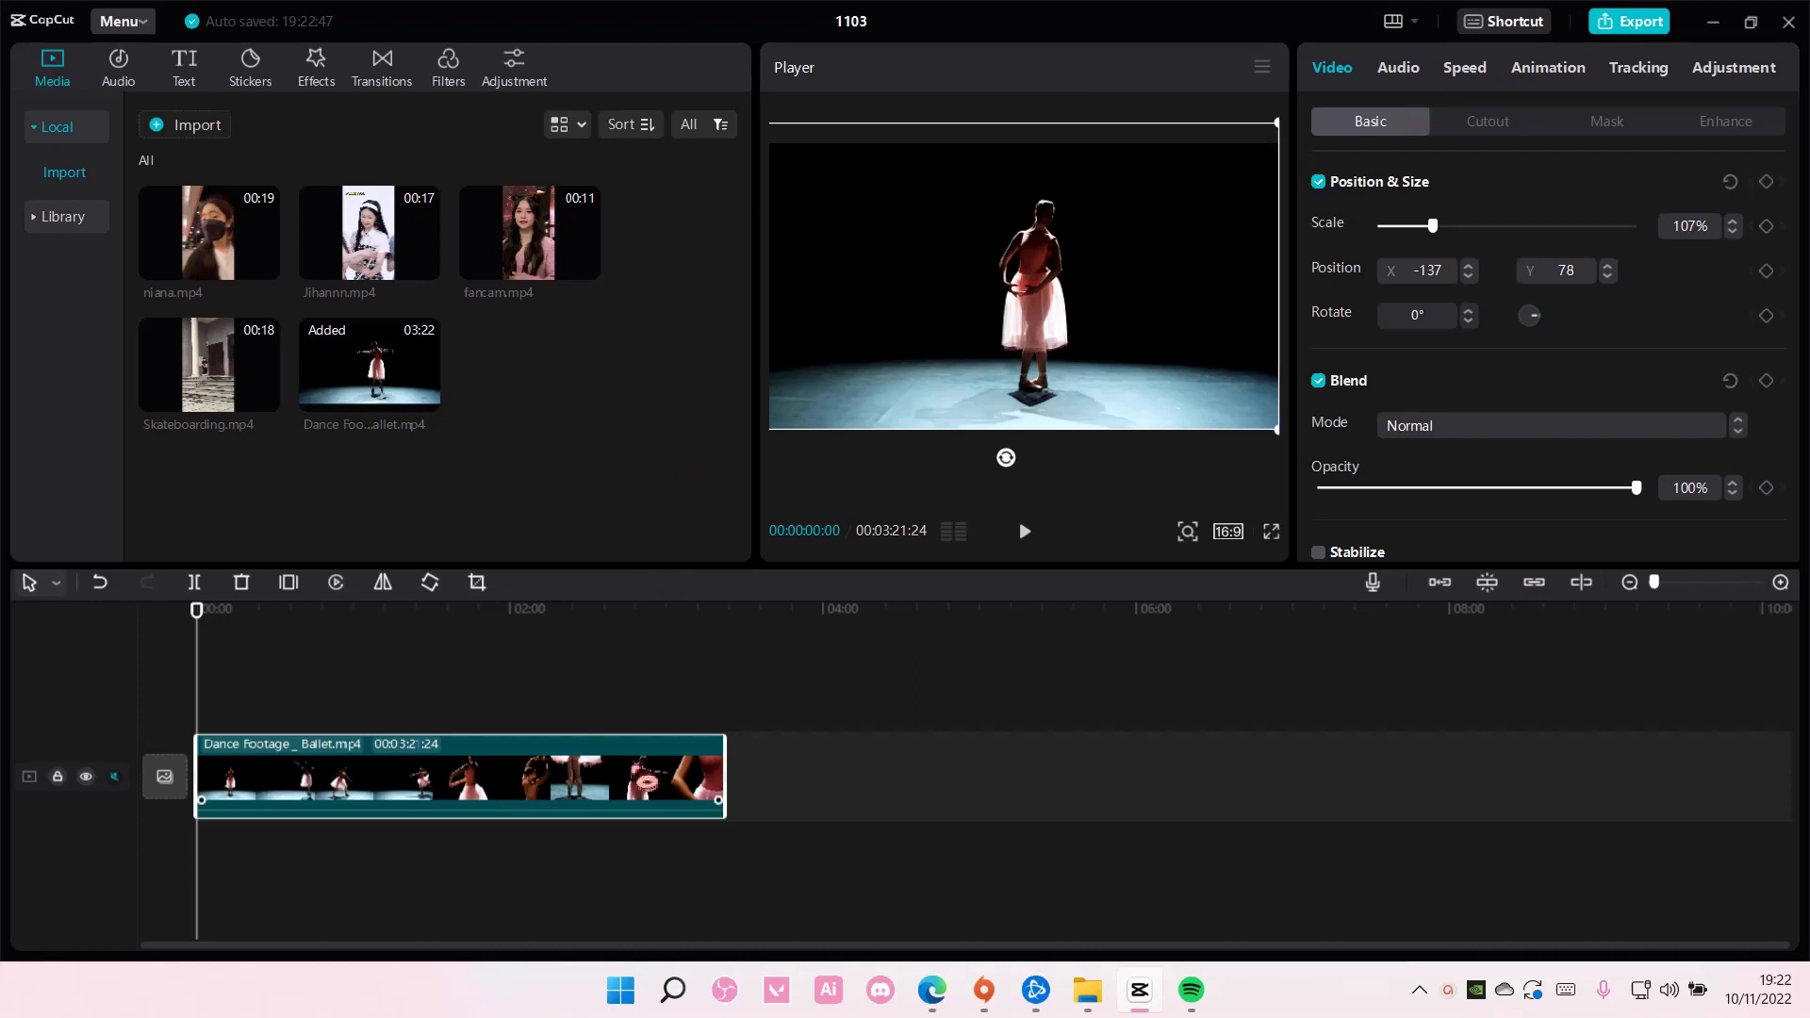
- Copy the ballet clip and paste a duplicate onto a new track above it
right_click(643, 779)
click(669, 544)
right_click(647, 688)
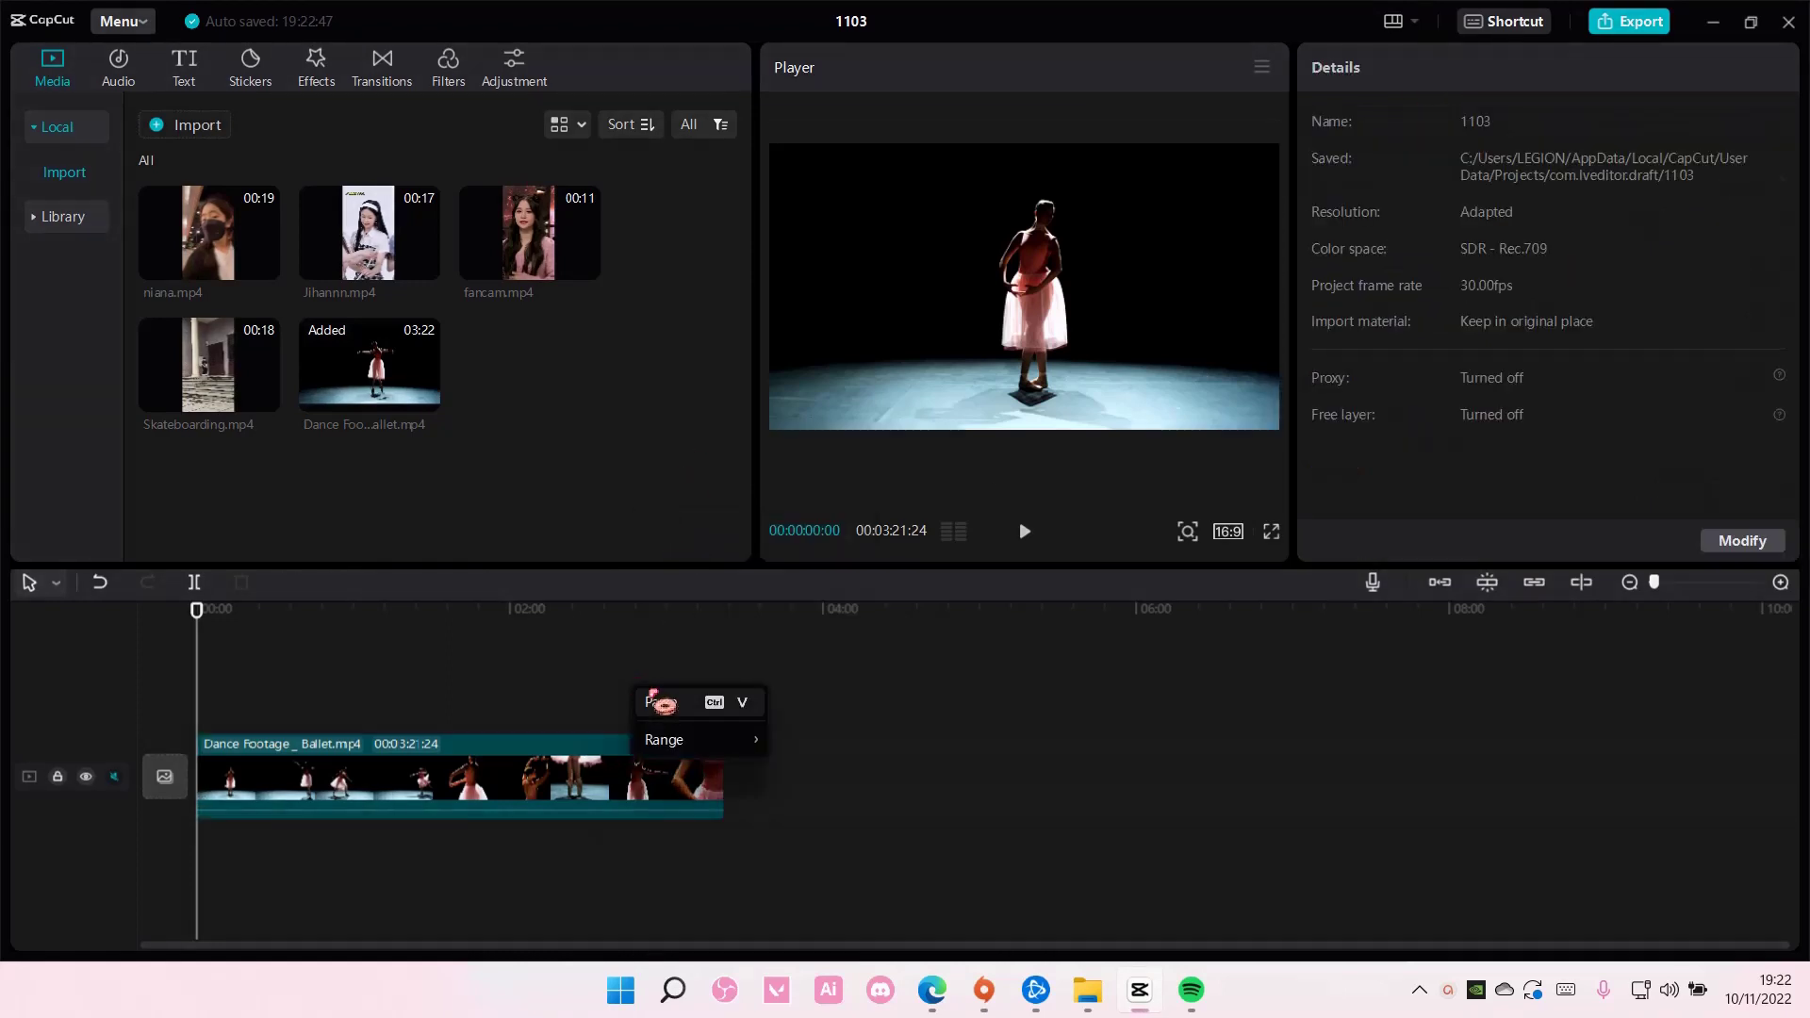
click(691, 707)
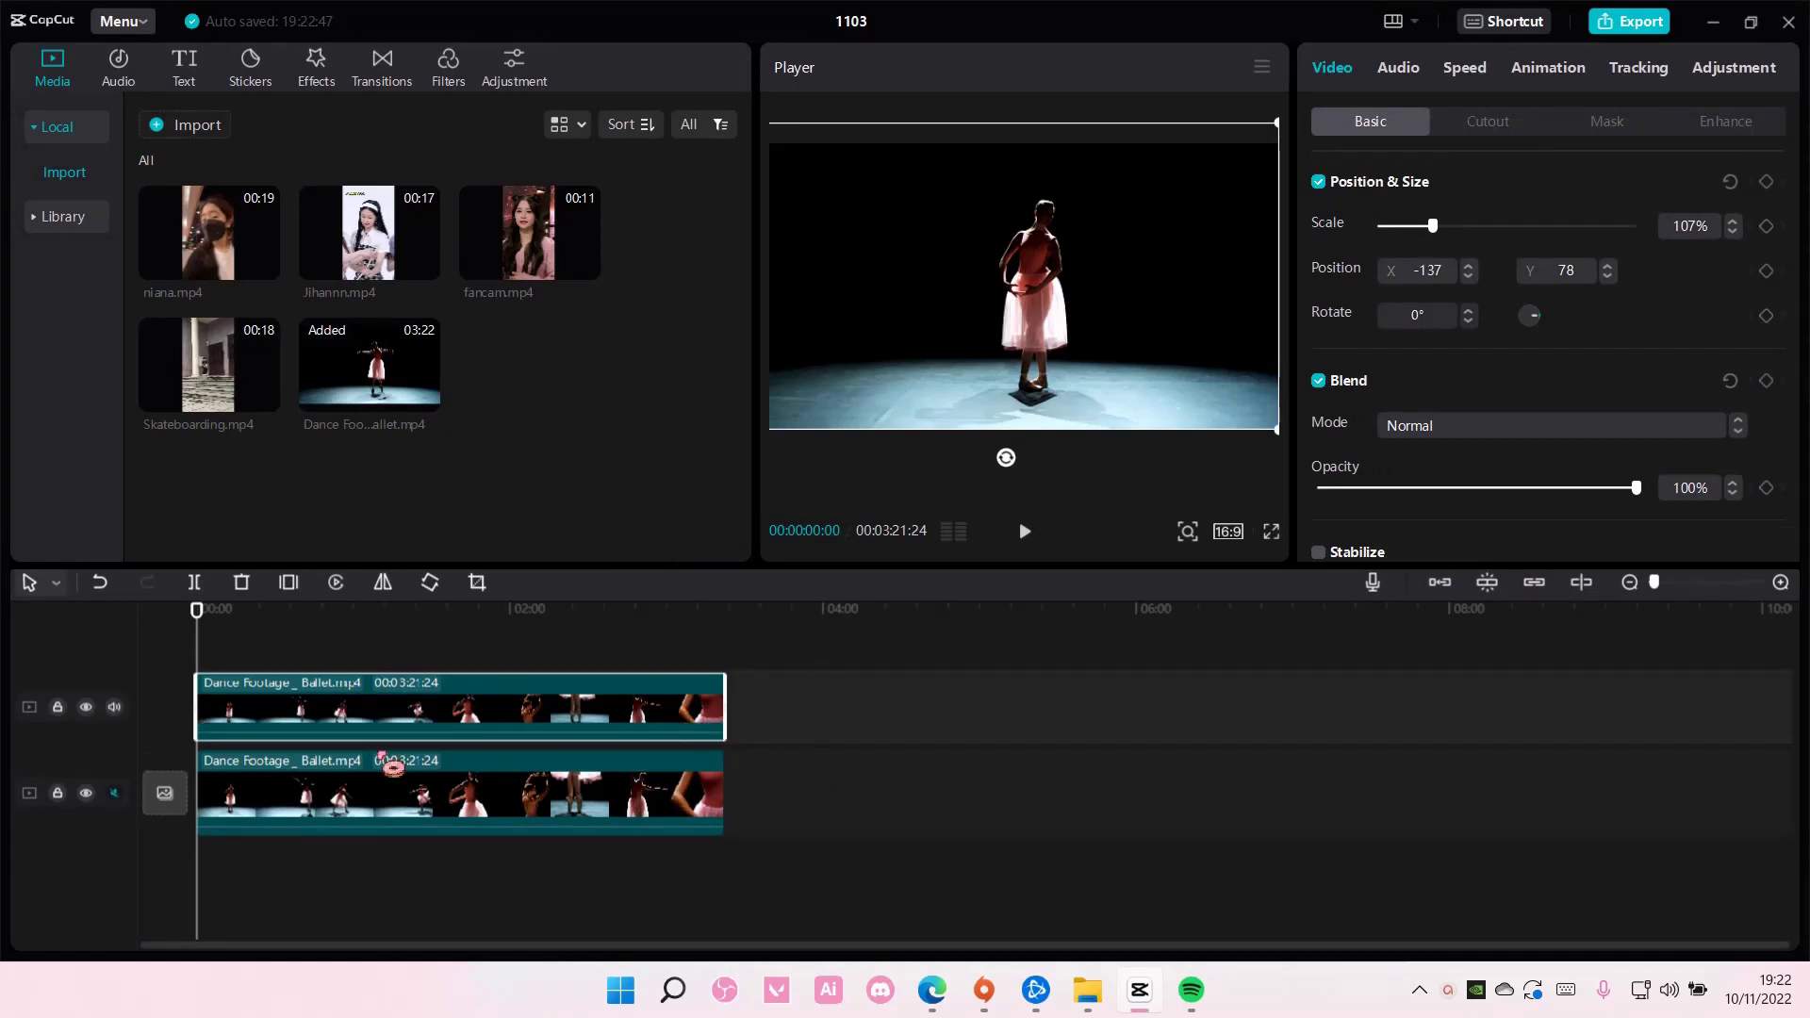
- Select the lower and upper ballet clips in turn to check both tracks
click(408, 796)
click(414, 711)
click(565, 785)
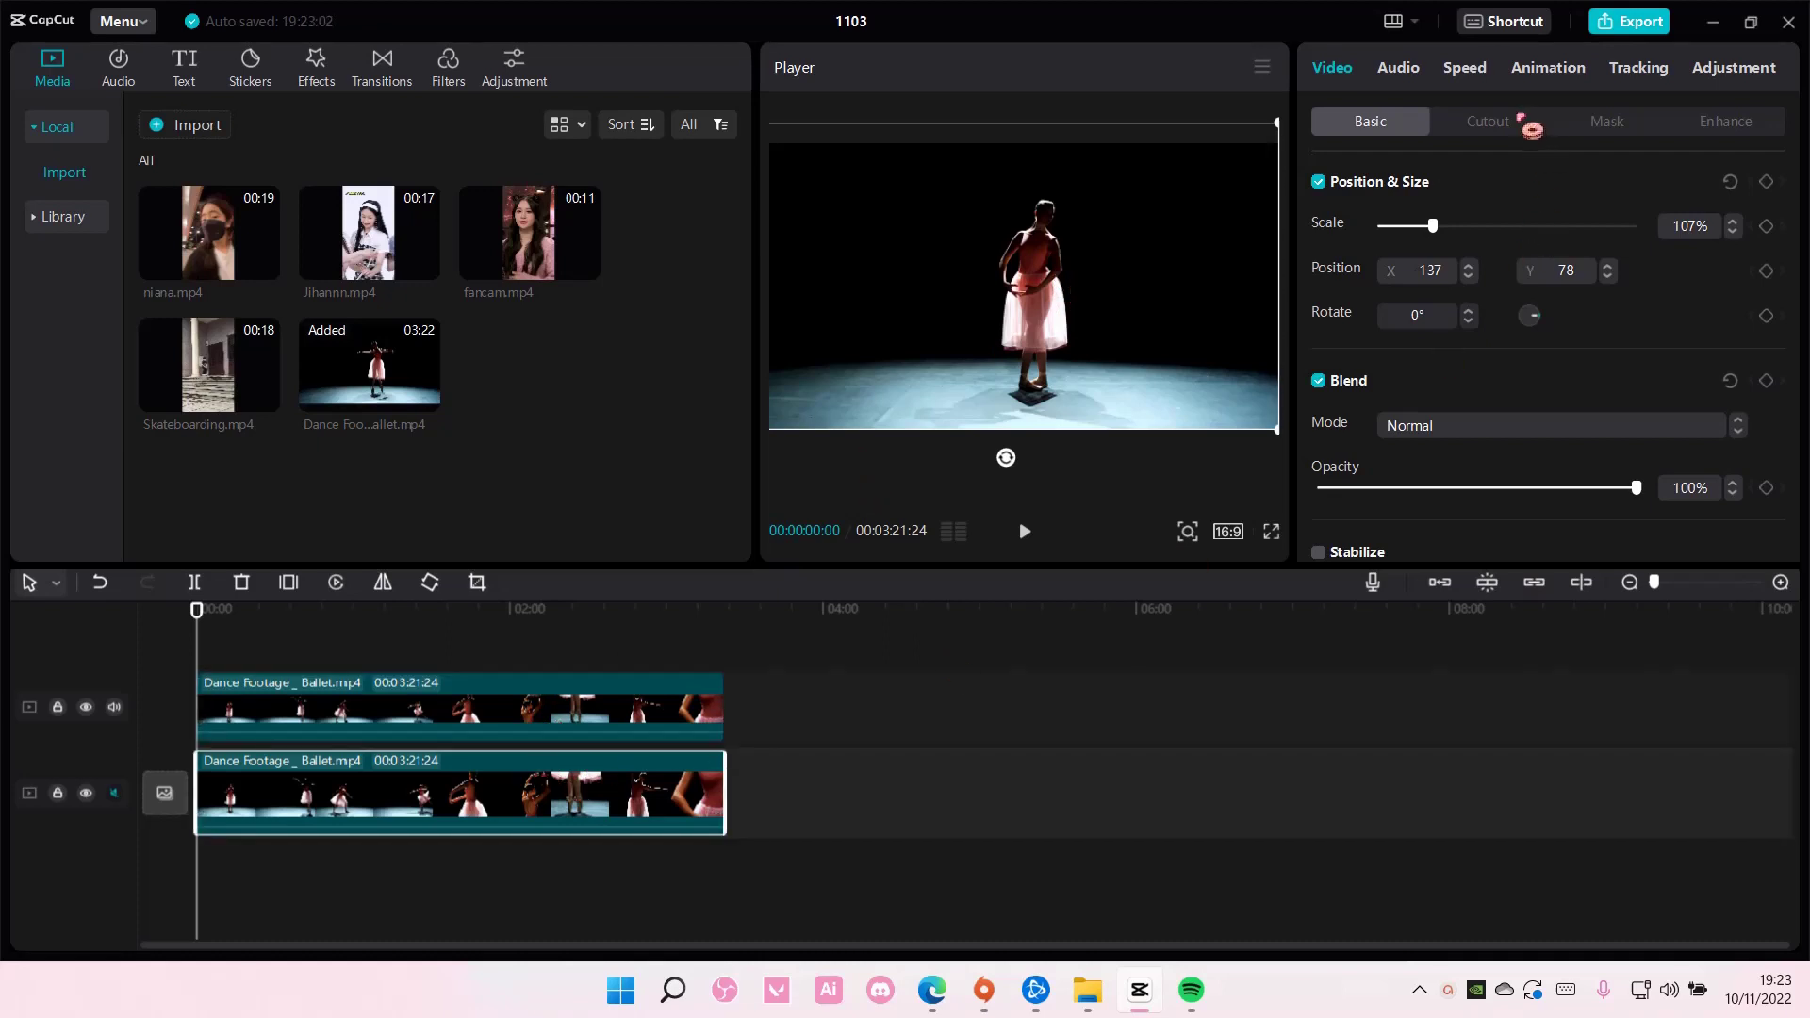
click(652, 697)
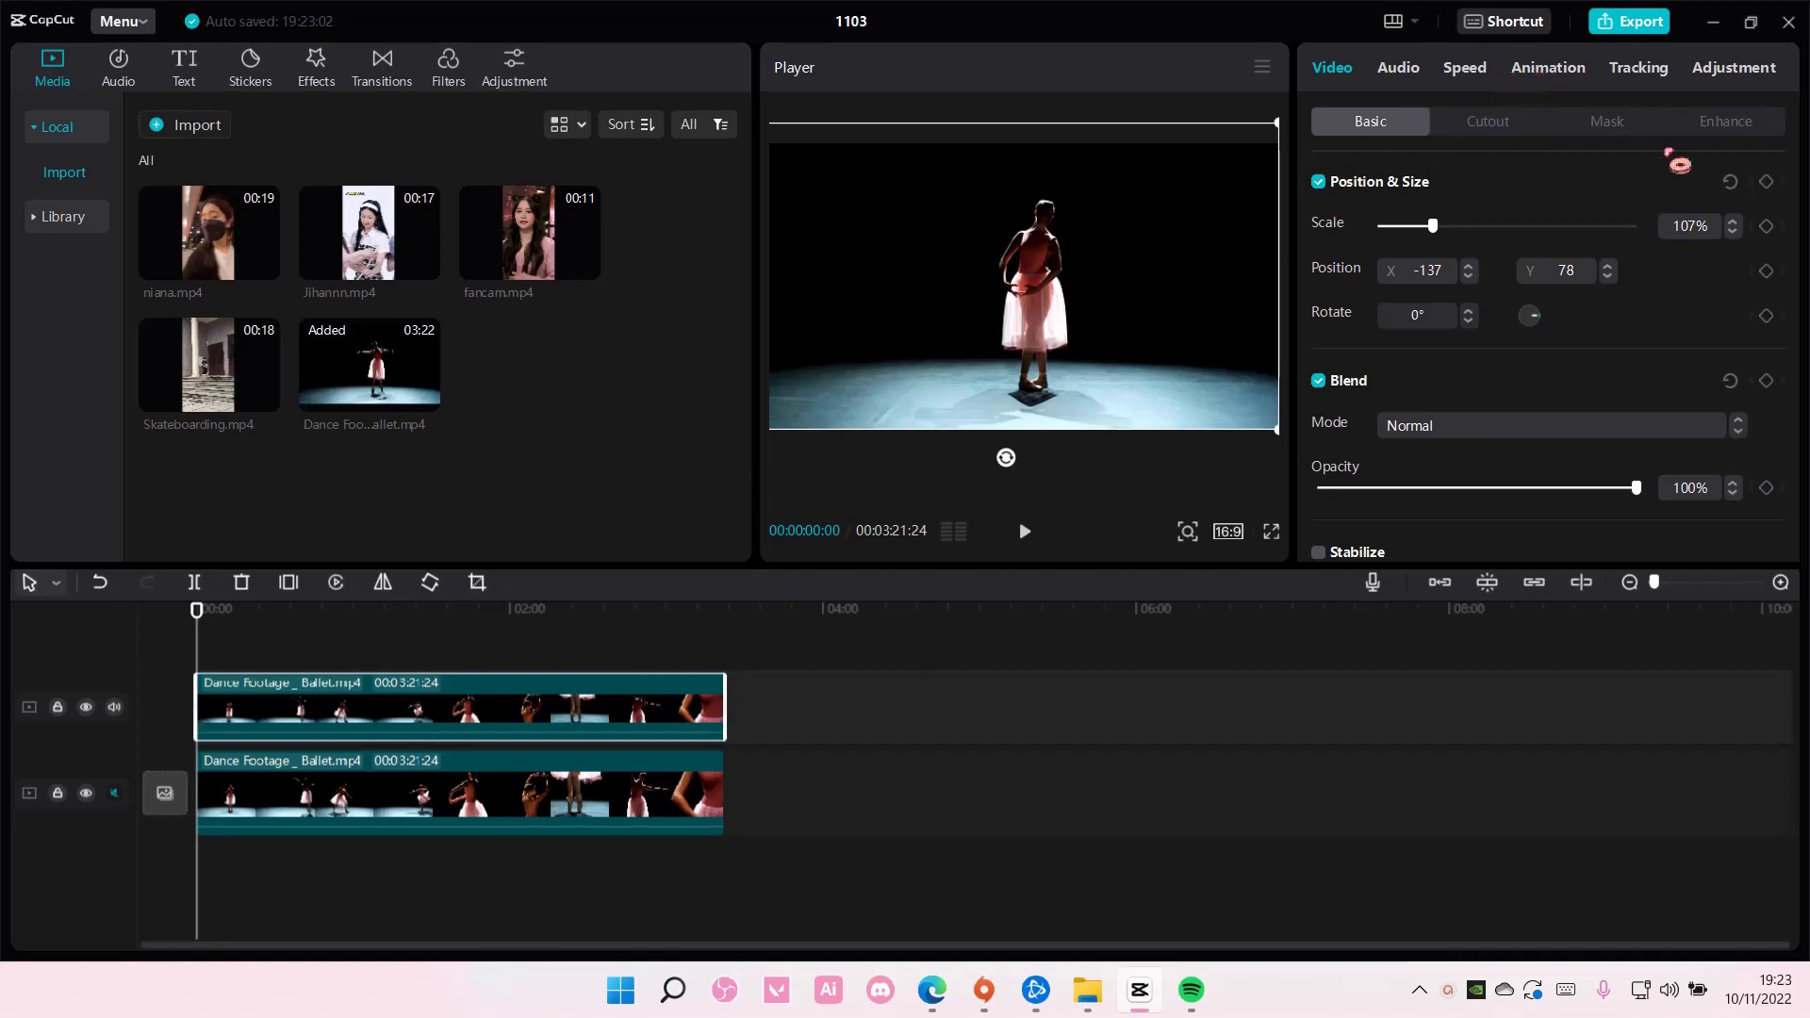
- Give the top clip a Circle mask centred on the dancer at X 77, Y -23, sized 606 × 608
click(1645, 132)
click(1636, 269)
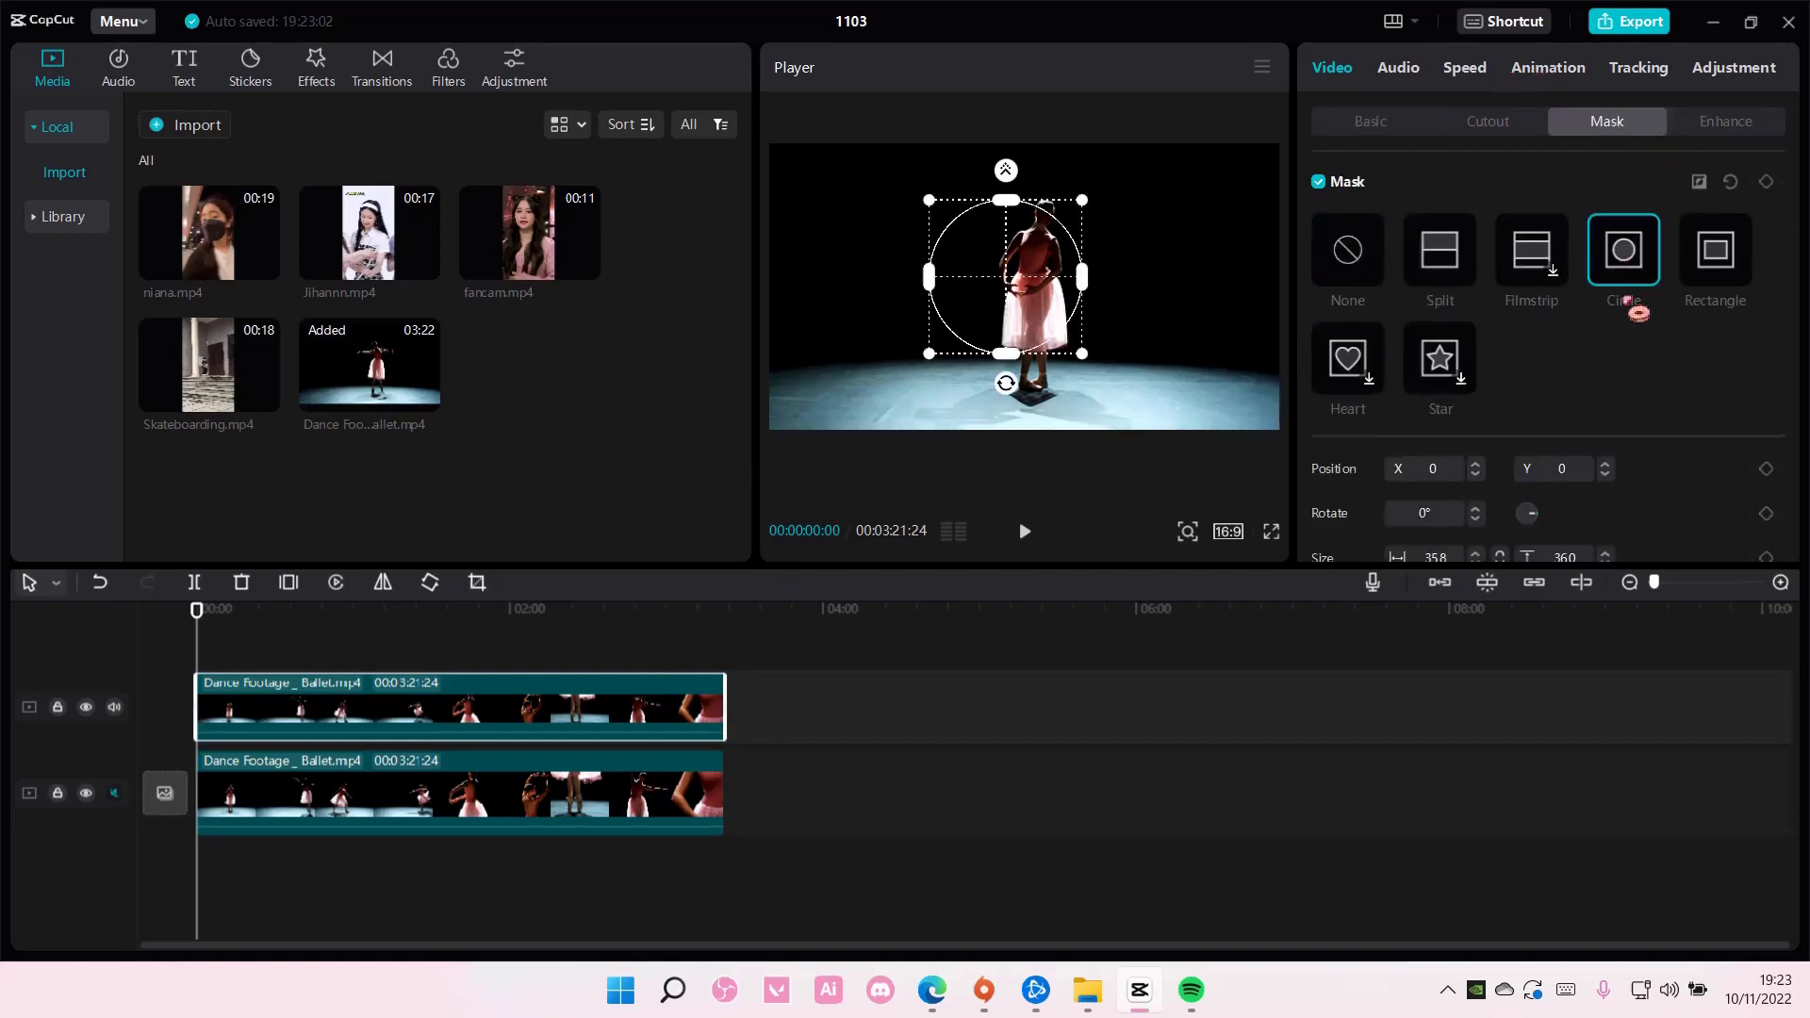
drag(1028, 283, 1057, 269)
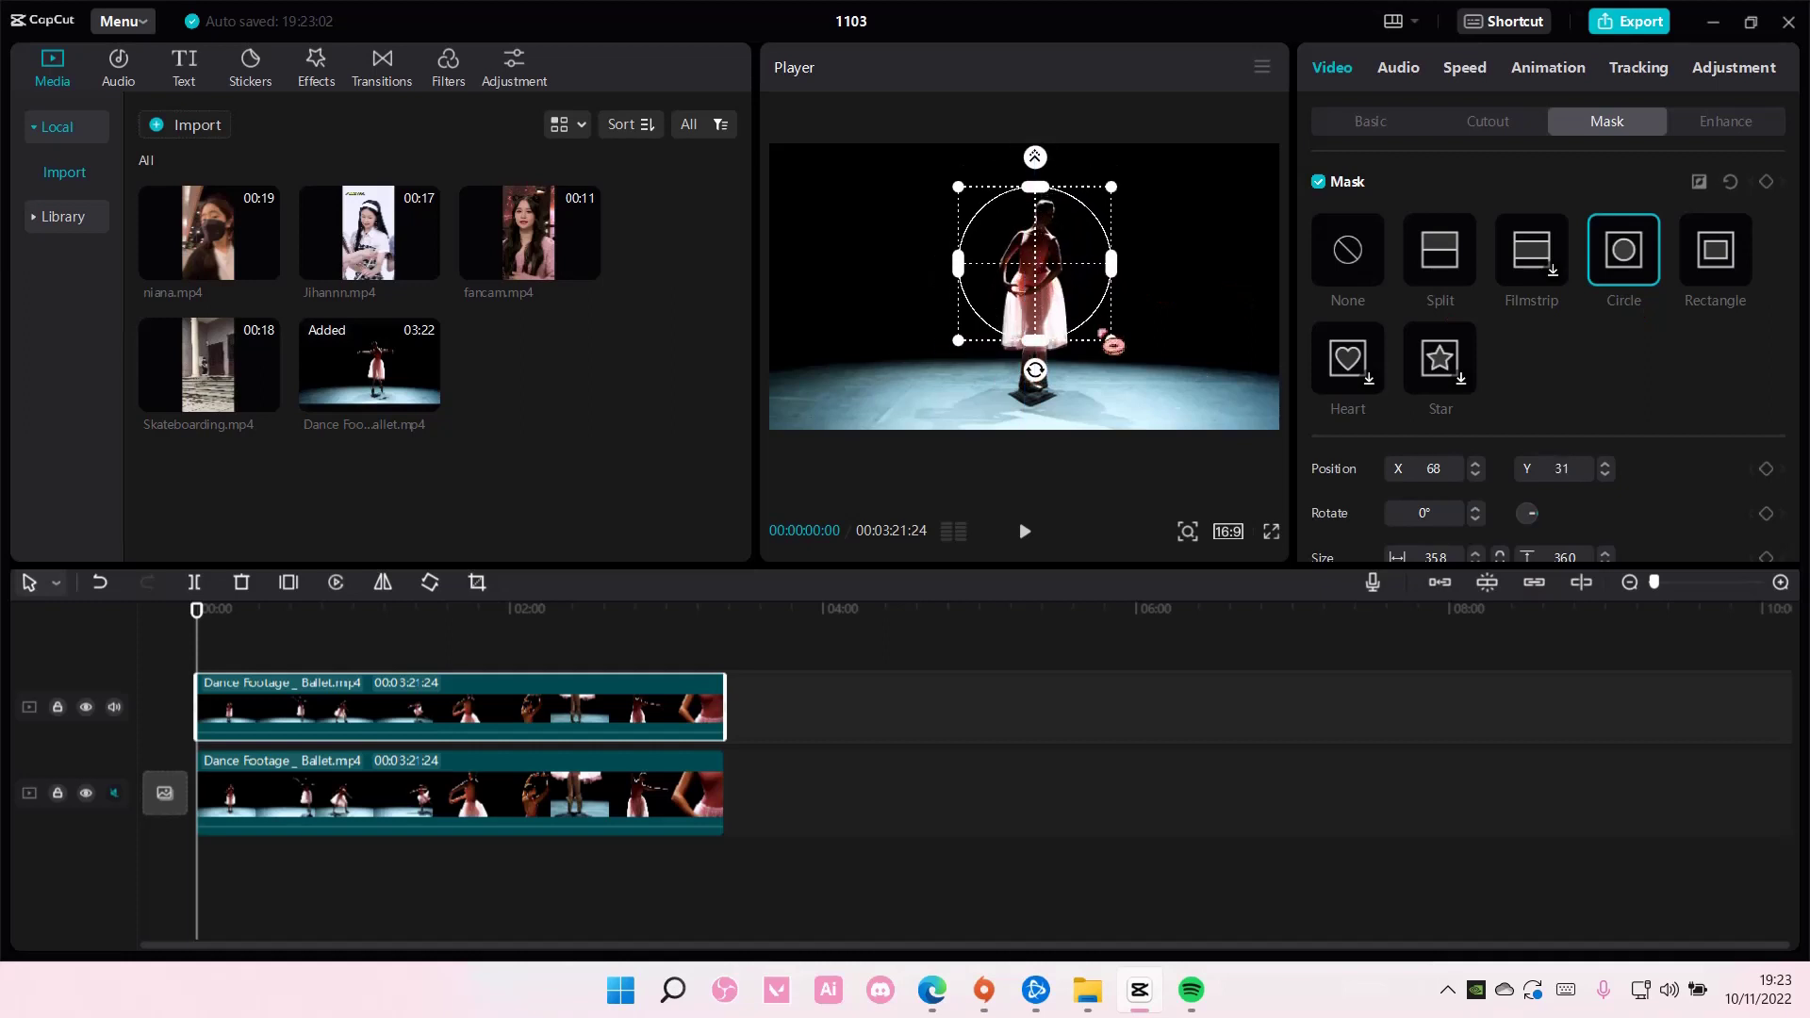
mouse_move(1127, 358)
mouse_down()
mouse_move(1171, 416)
mouse_move(1141, 391)
mouse_up()
scroll(1140, 392, up, 2)
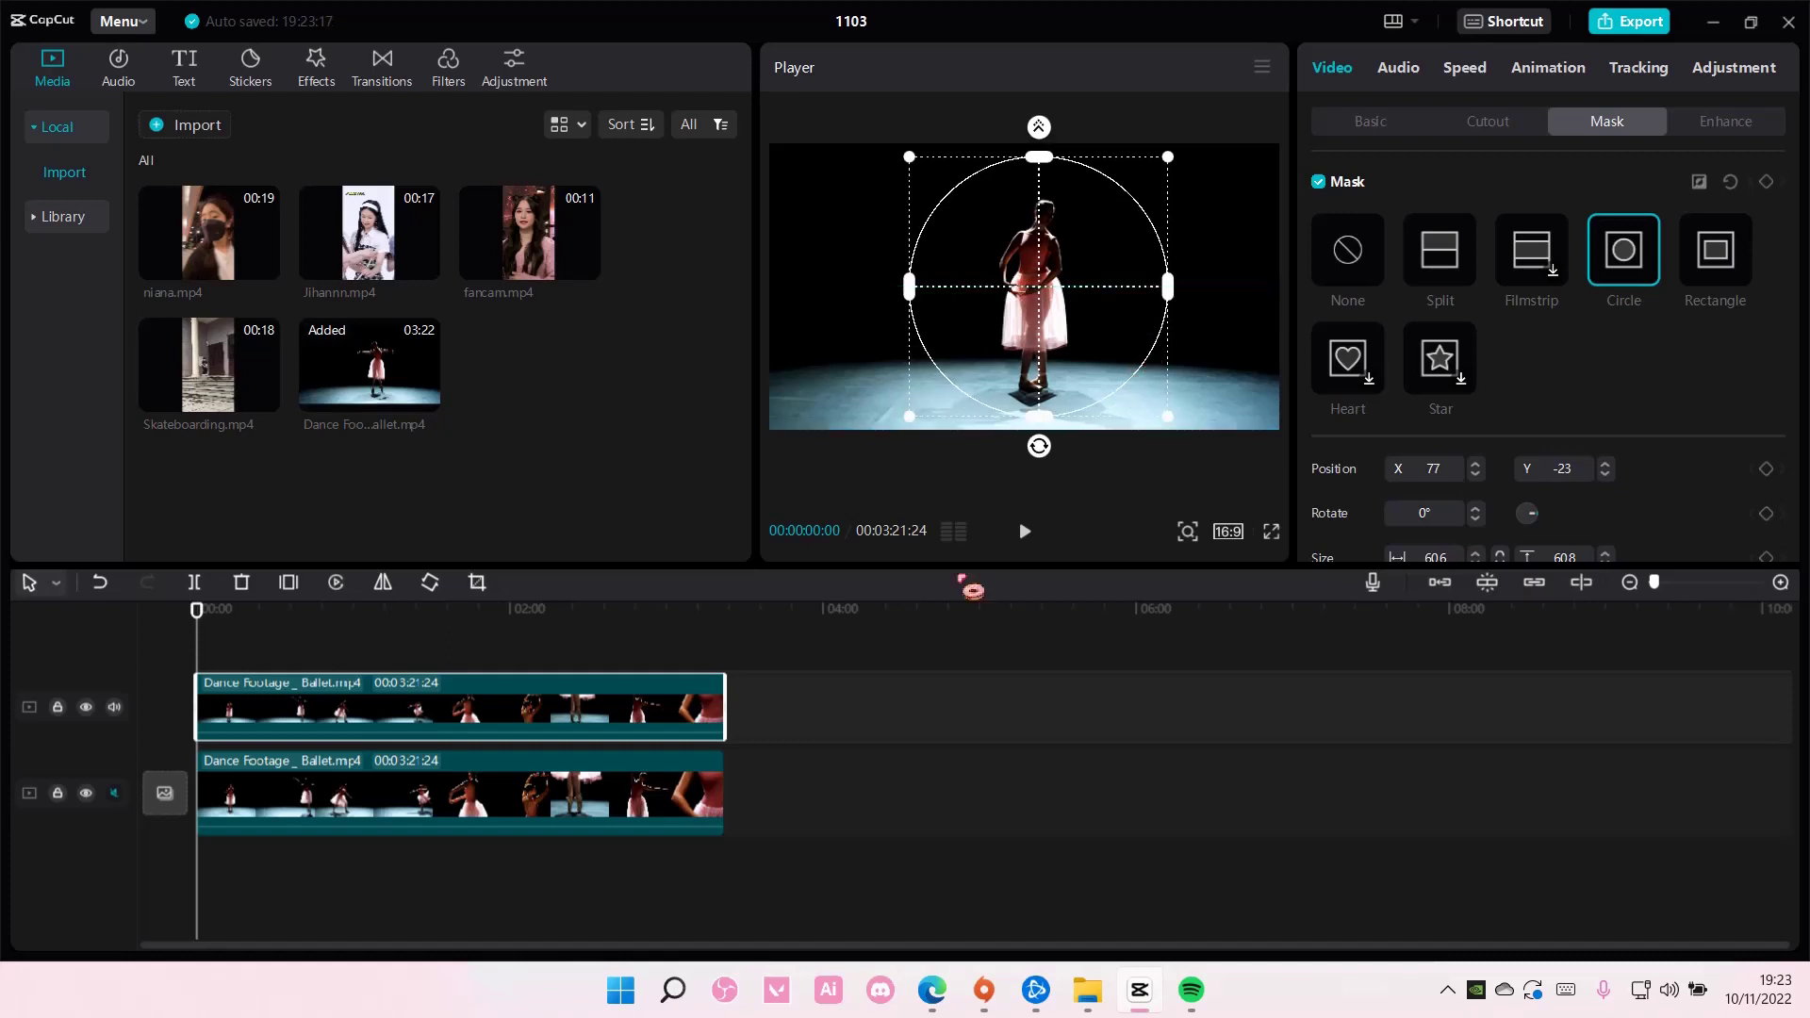
- Select the bottom clip and lower its Saturation to -14 and Brightness to -21
click(537, 797)
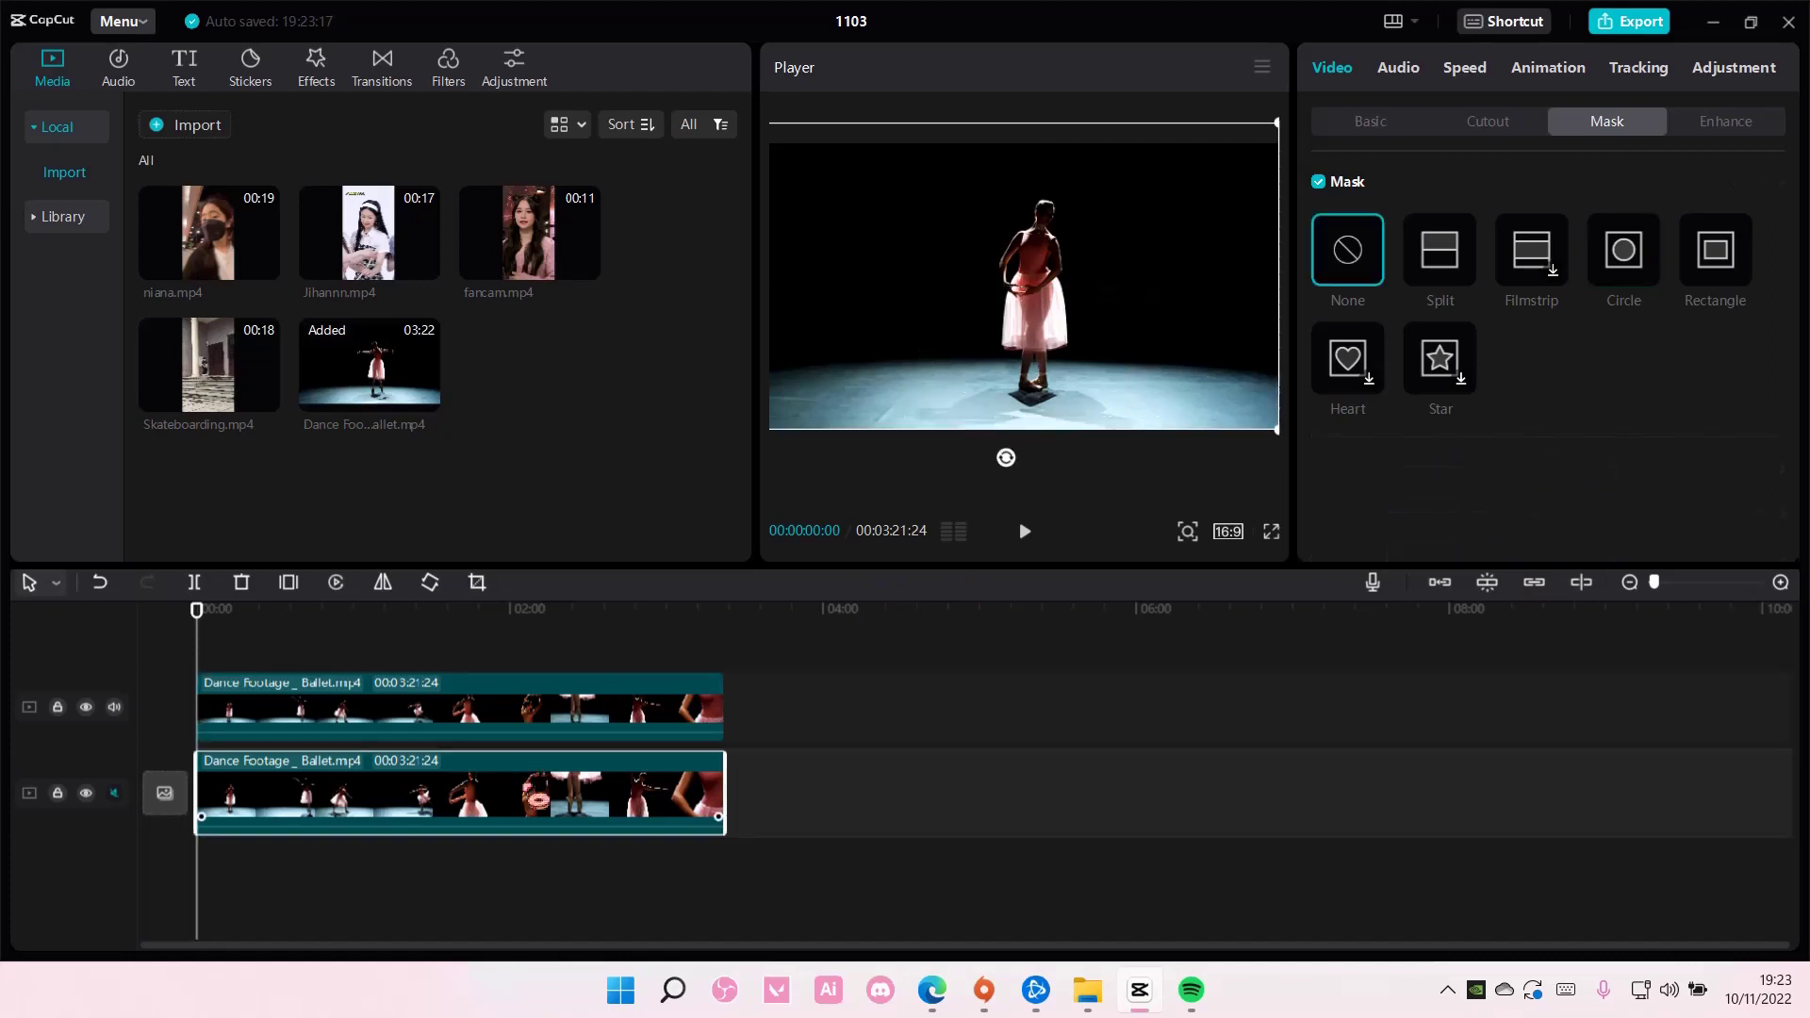
click(1701, 68)
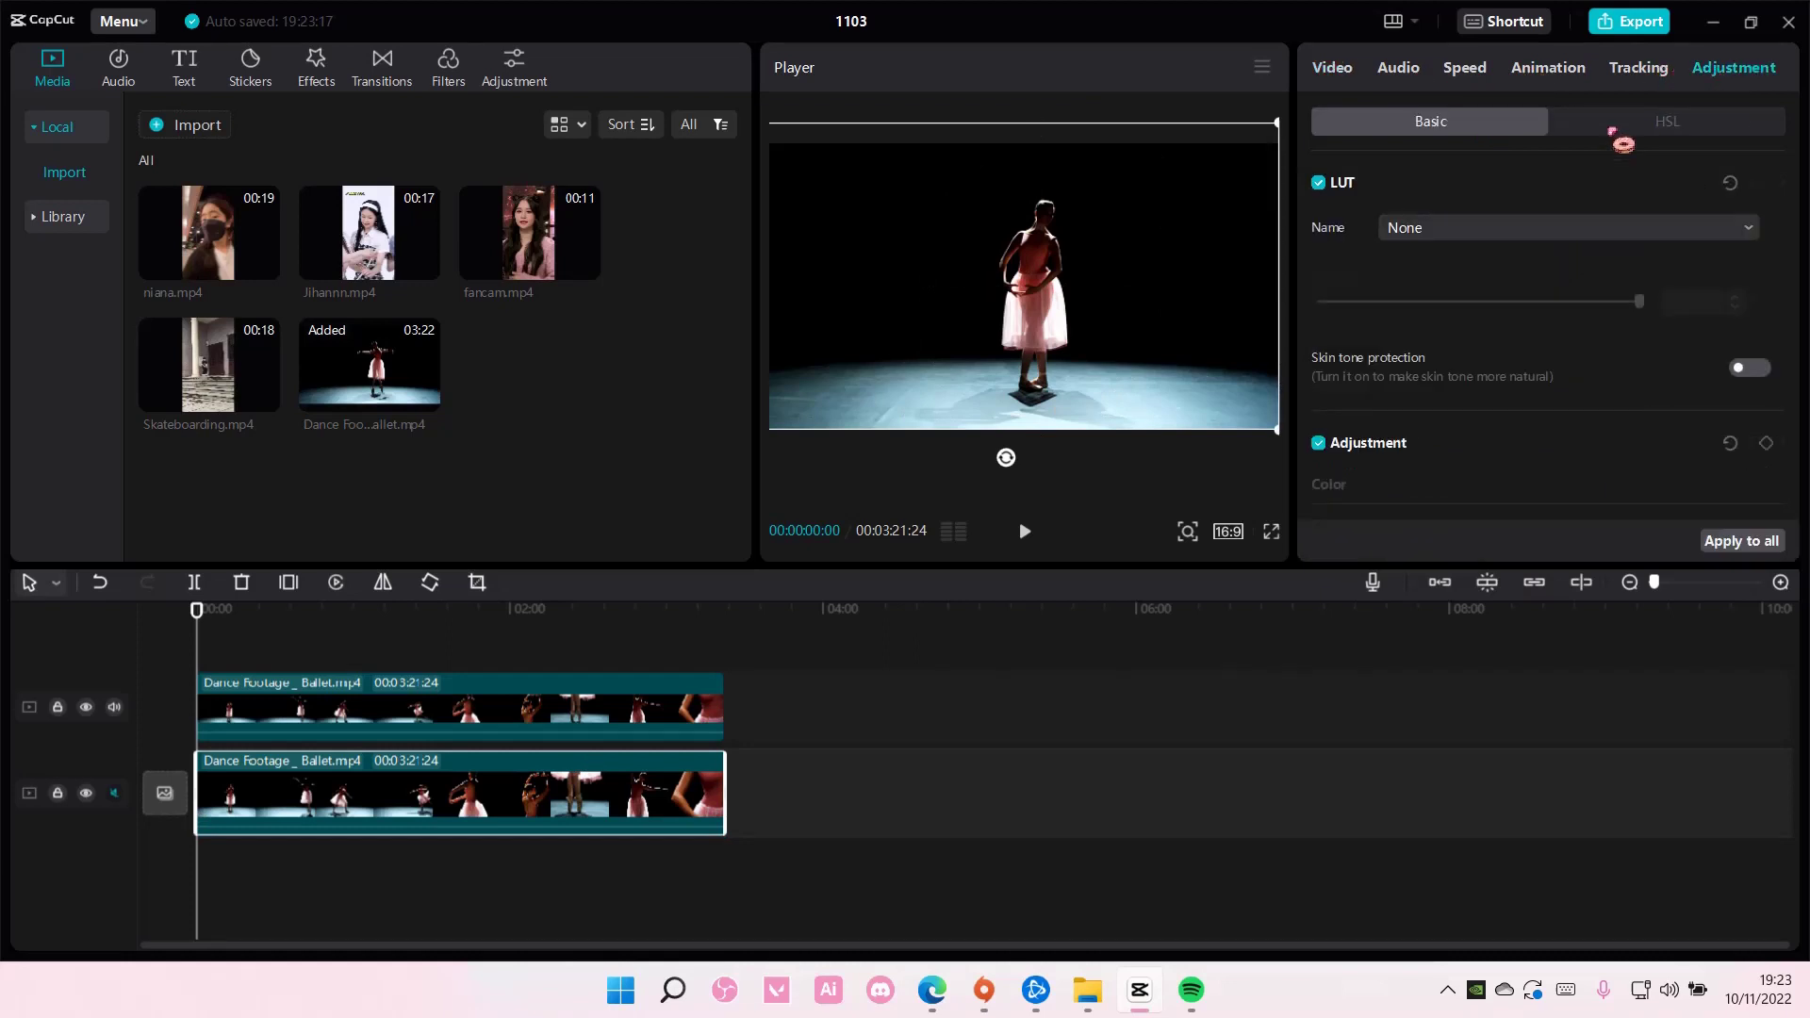
scroll(1527, 343, down, 5)
scroll(1485, 336, up, 1)
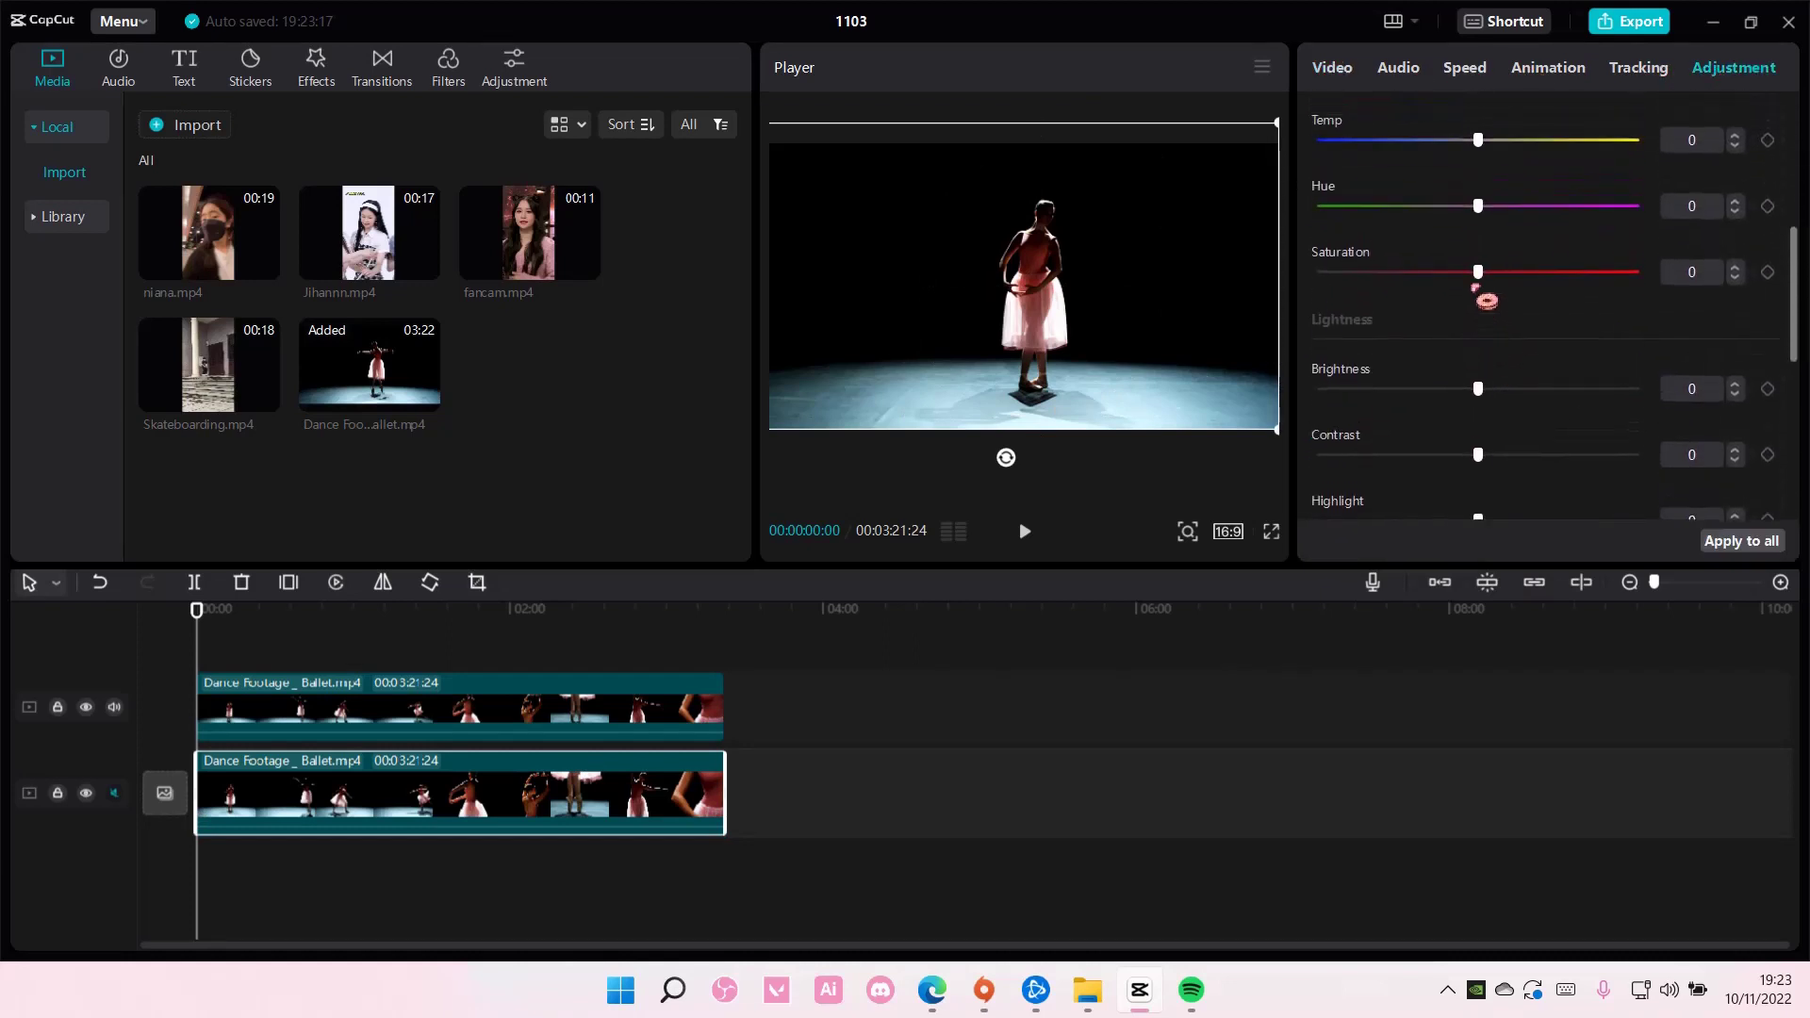
drag(1477, 283, 1449, 288)
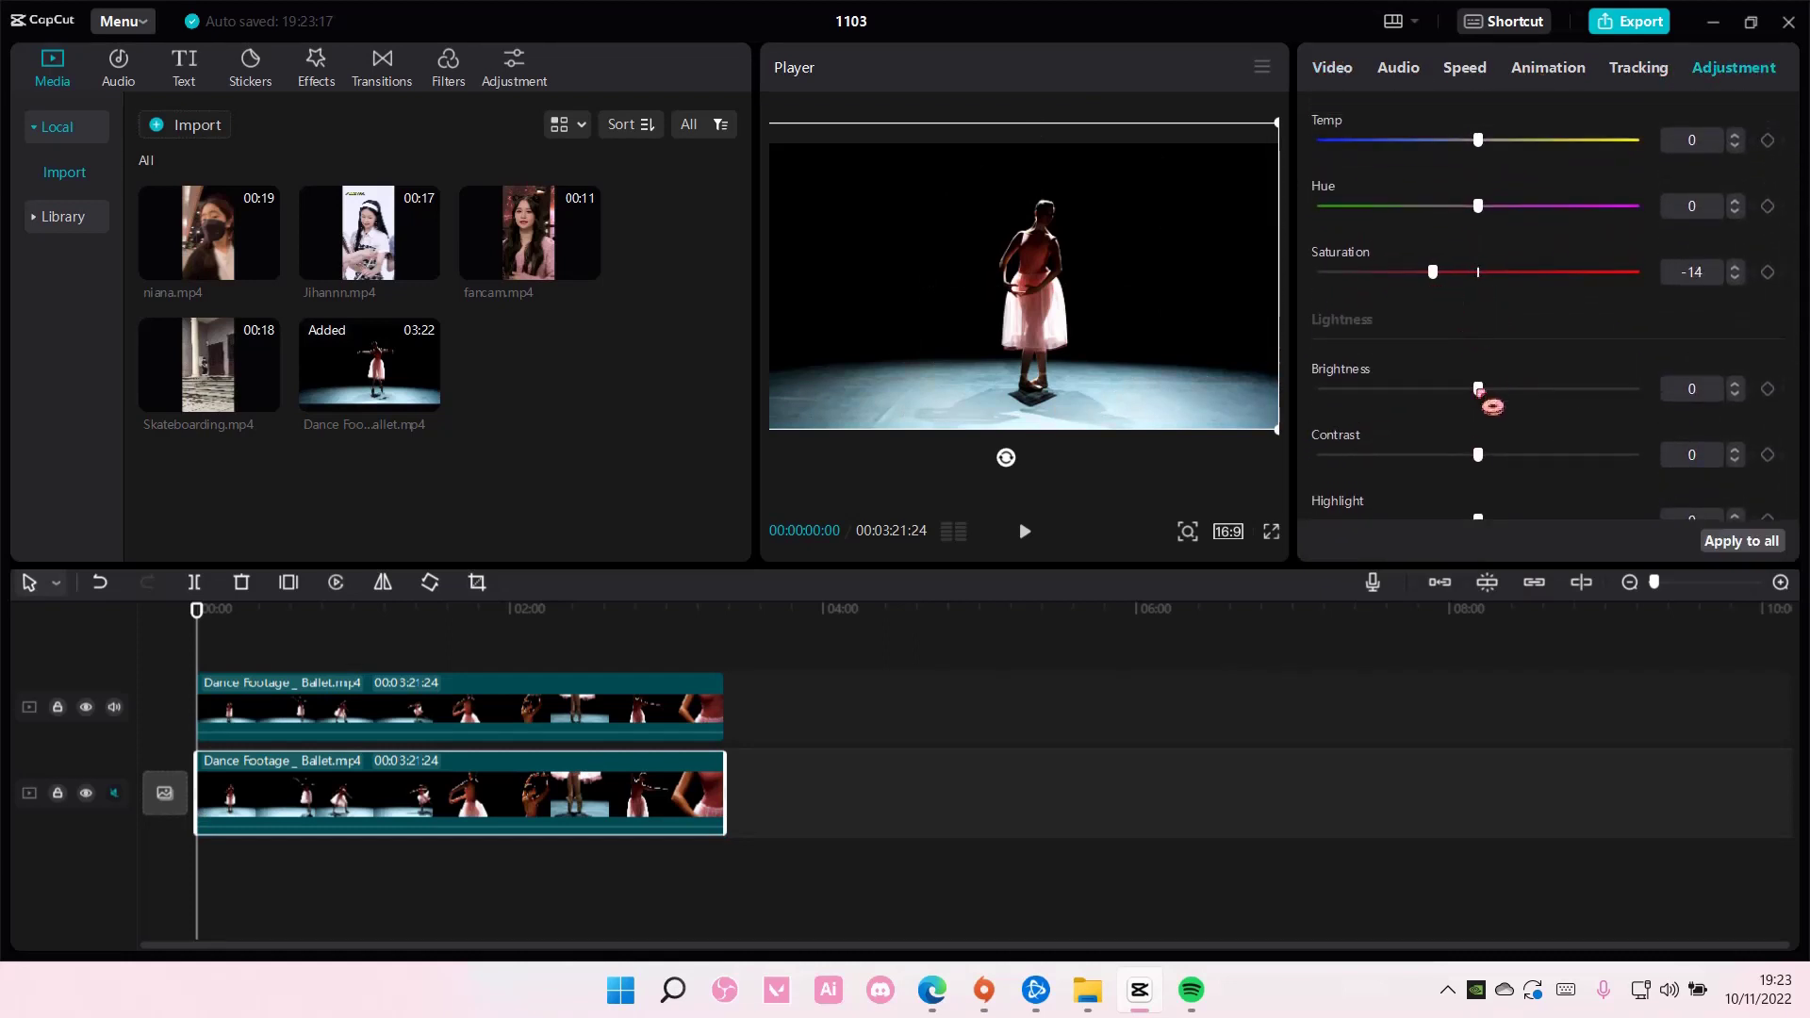
drag(1477, 387, 1421, 436)
- Lower the bottom clip's Highlight to -18, Shadow to -9 and Illumination to -23
scroll(1468, 450, down, 1)
drag(1477, 501, 1449, 502)
scroll(1495, 443, down, 1)
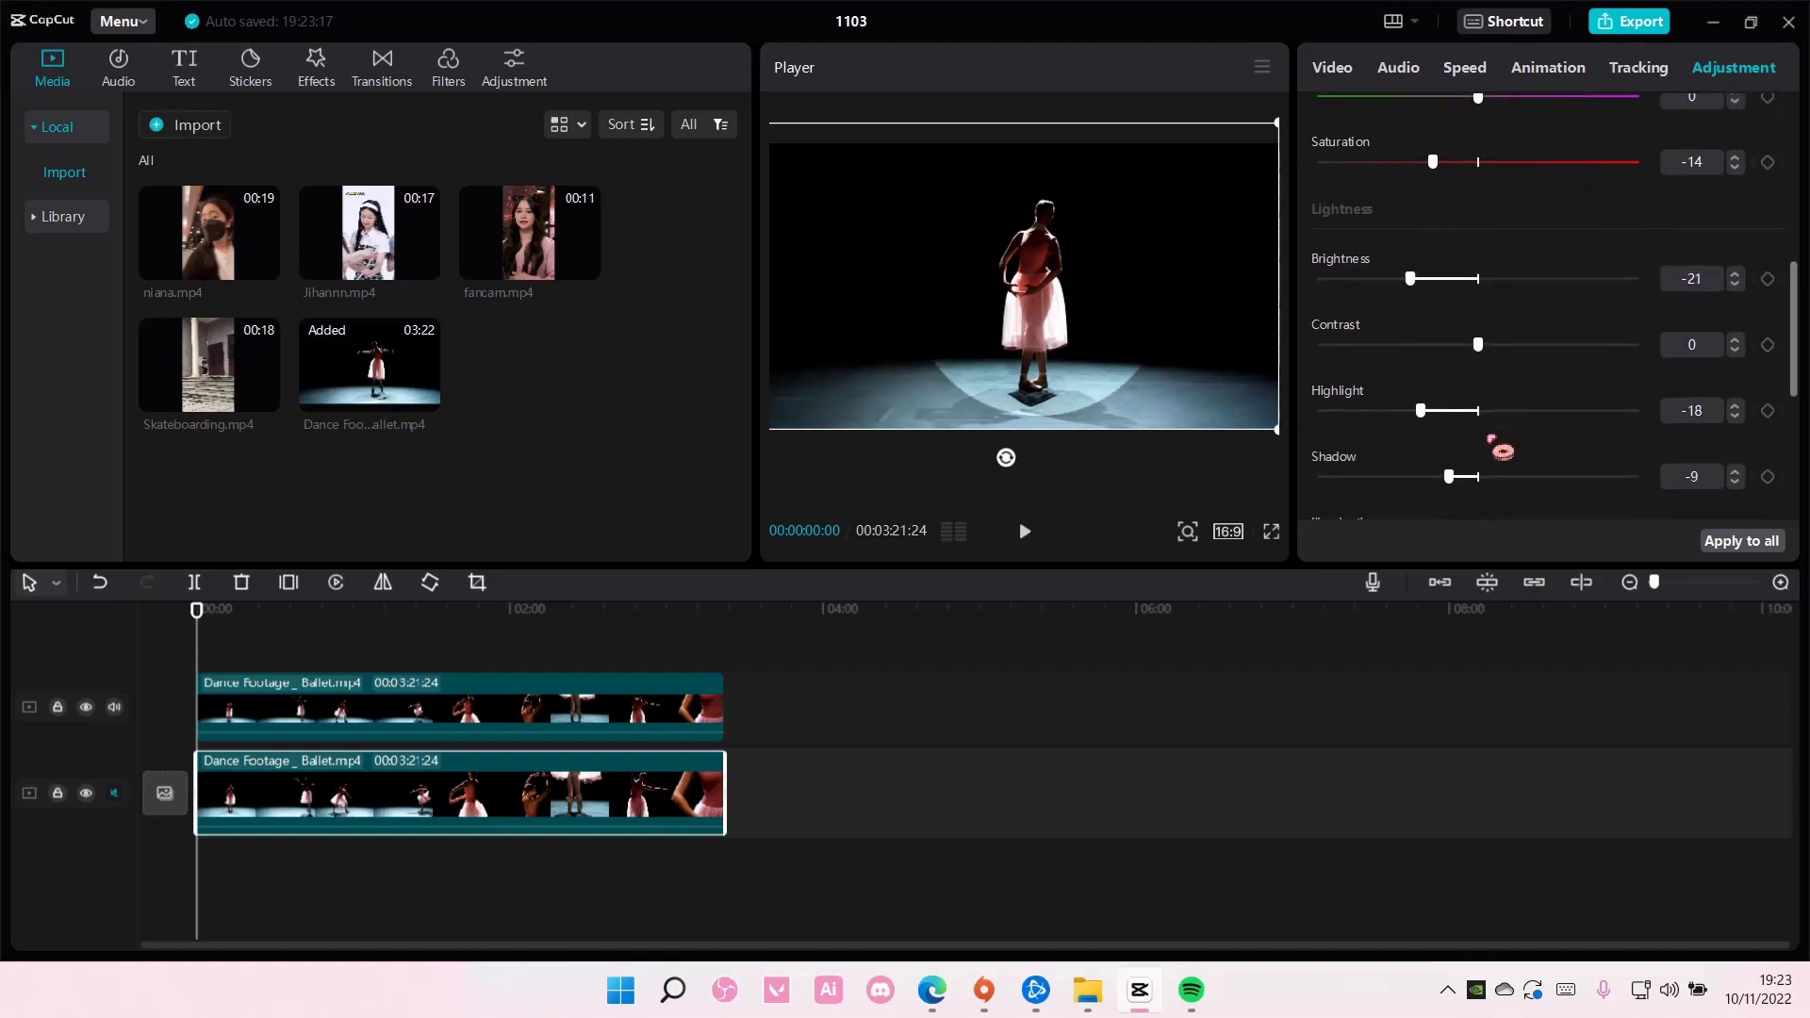
scroll(1499, 447, down, 6)
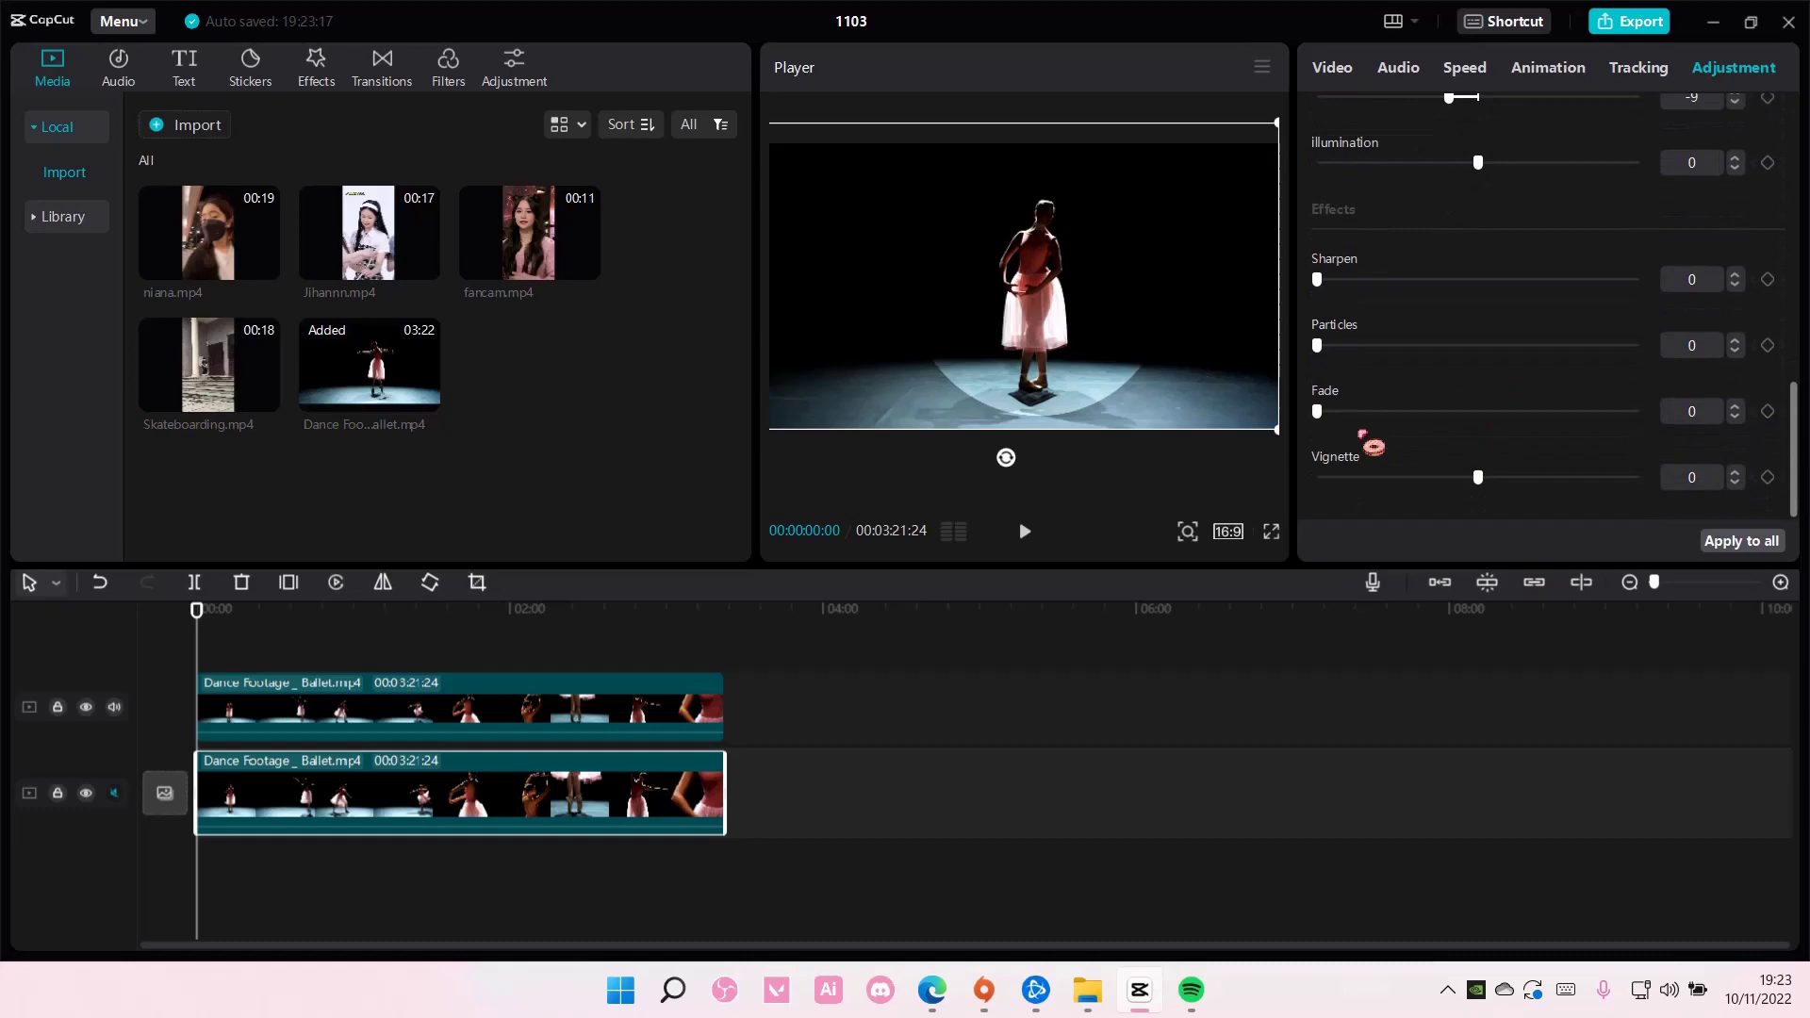
scroll(1421, 430, up, 10)
scroll(1424, 441, down, 4)
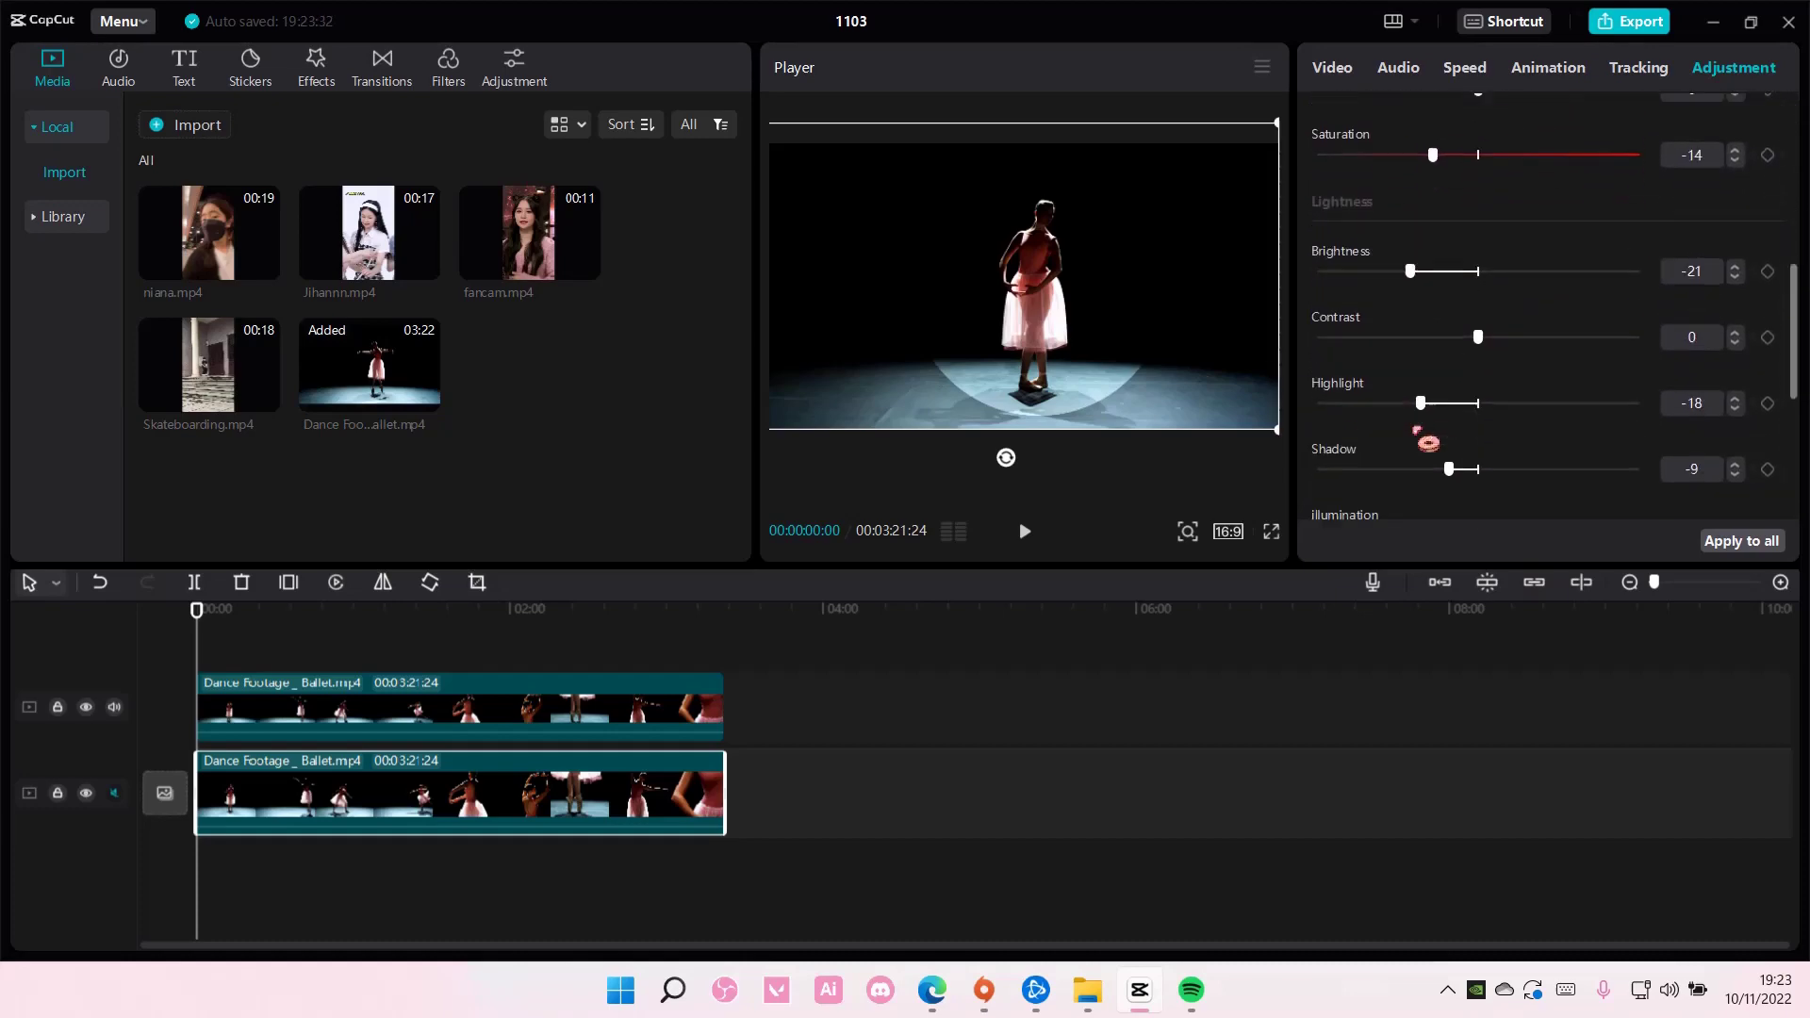
scroll(1417, 431, down, 2)
drag(1477, 407, 1404, 406)
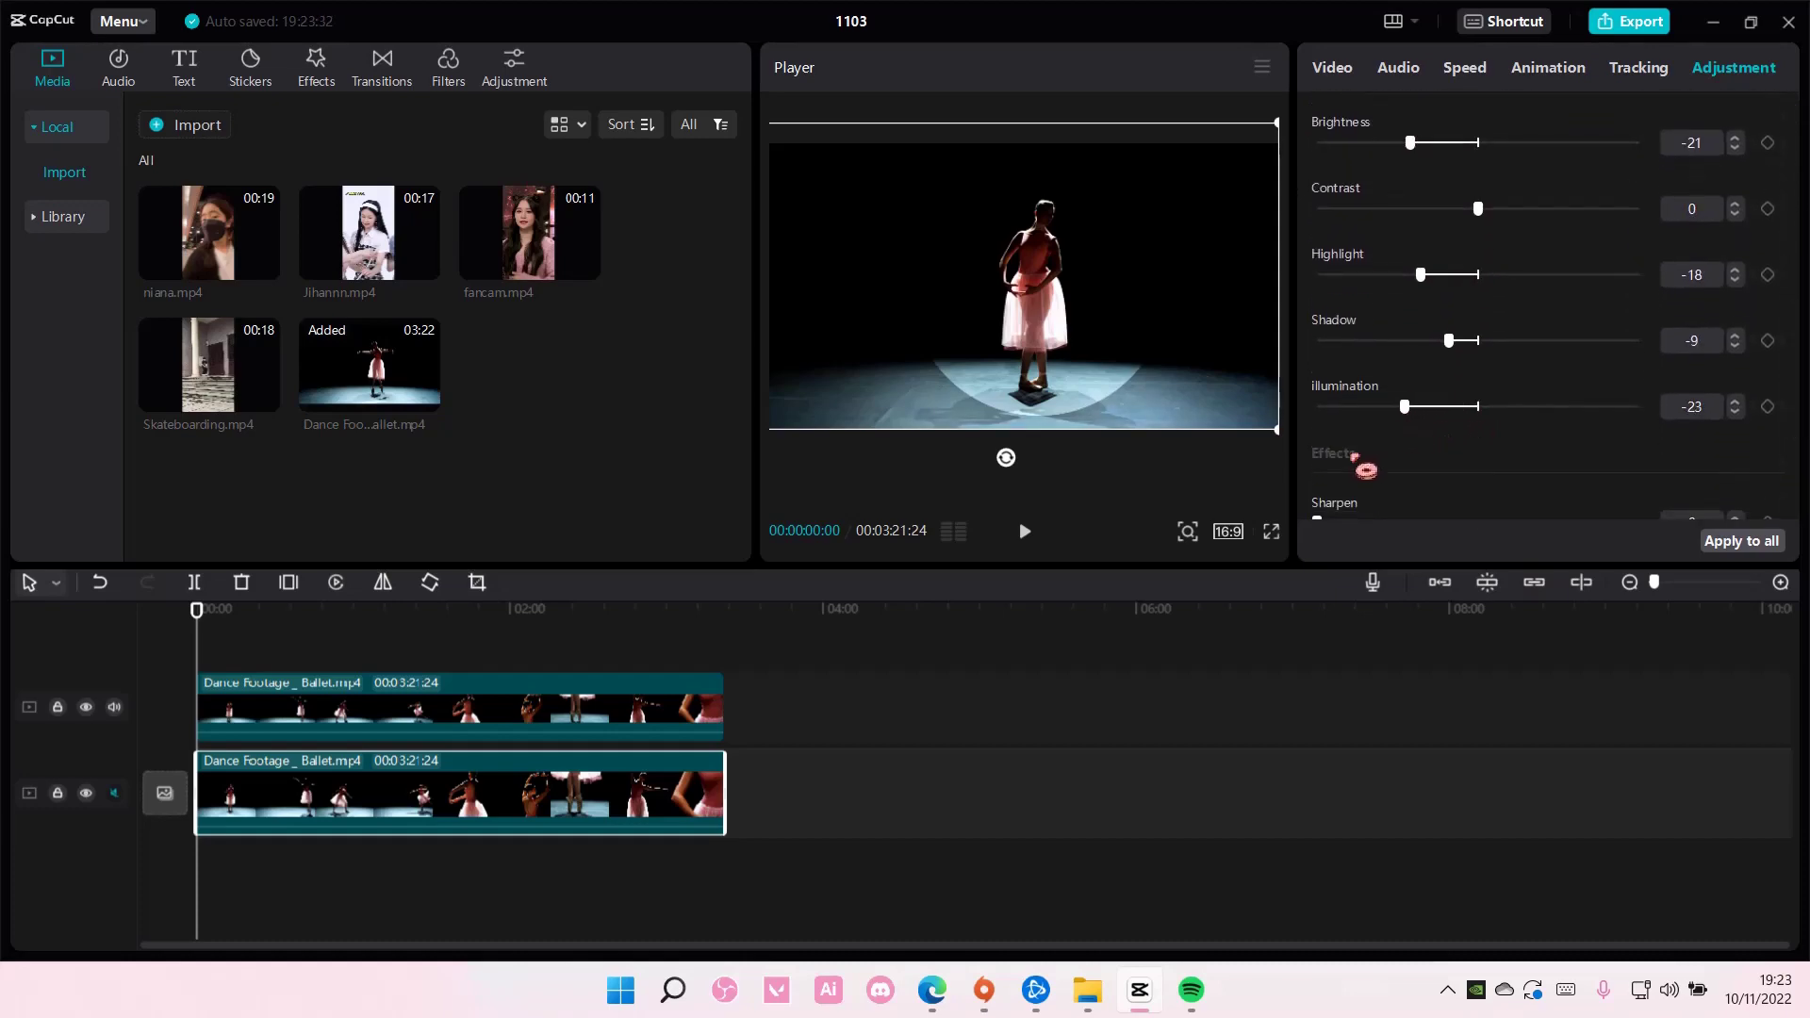
click(651, 705)
- Adjust the top clip to Brightness 15, Contrast -8, Highlight -4, Shadow 24 and Illumination 8
scroll(1470, 269, up, 2)
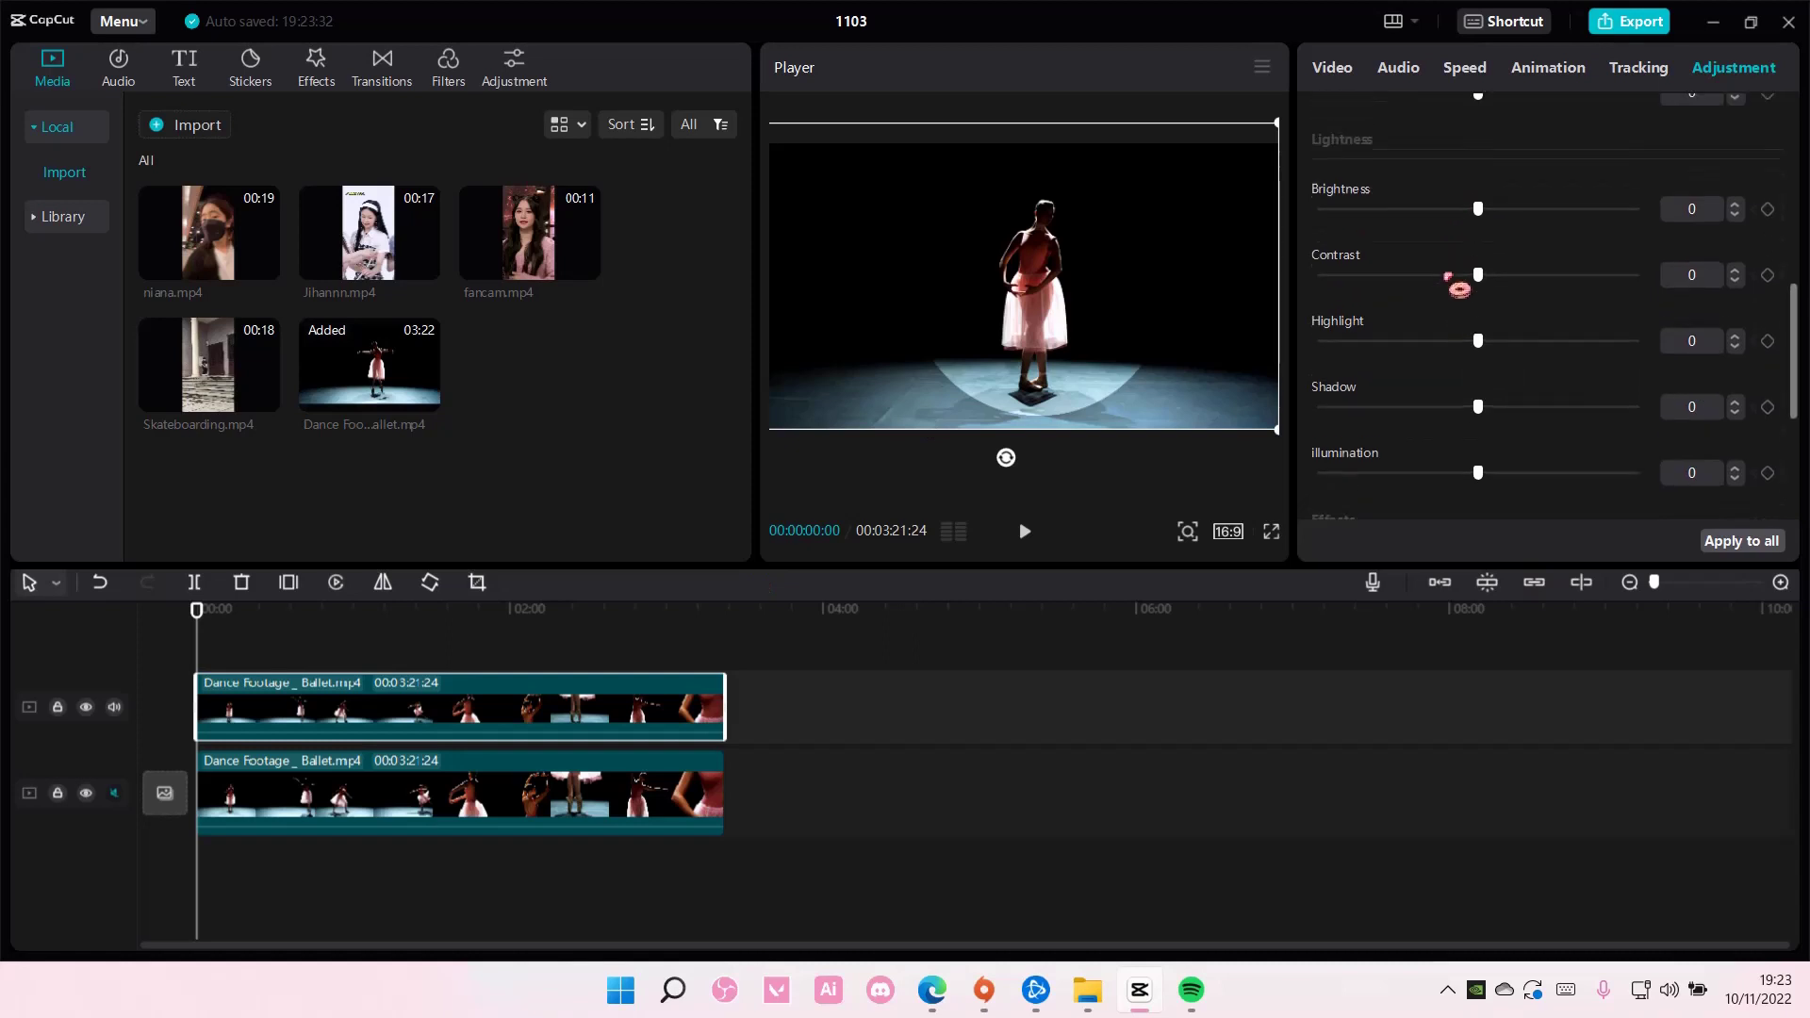
drag(1477, 236, 1530, 240)
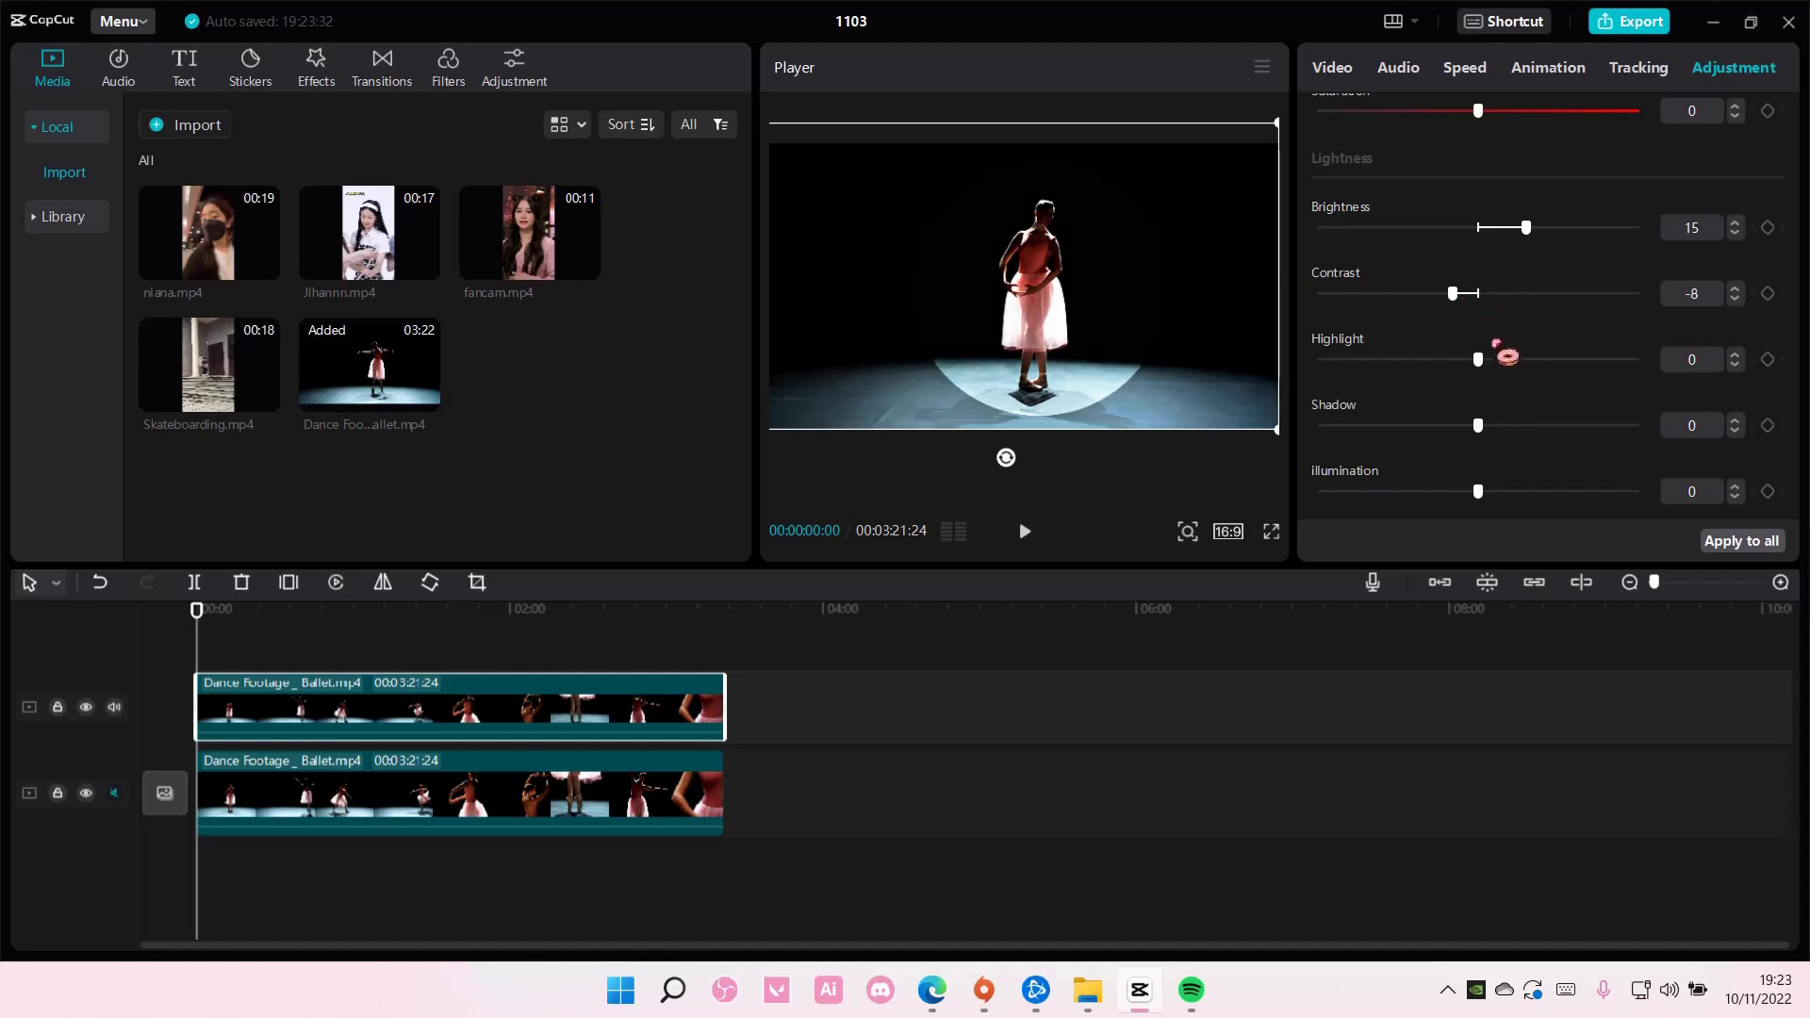
drag(1506, 356, 1530, 428)
scroll(1547, 444, down, 1)
scroll(1531, 428, down, 1)
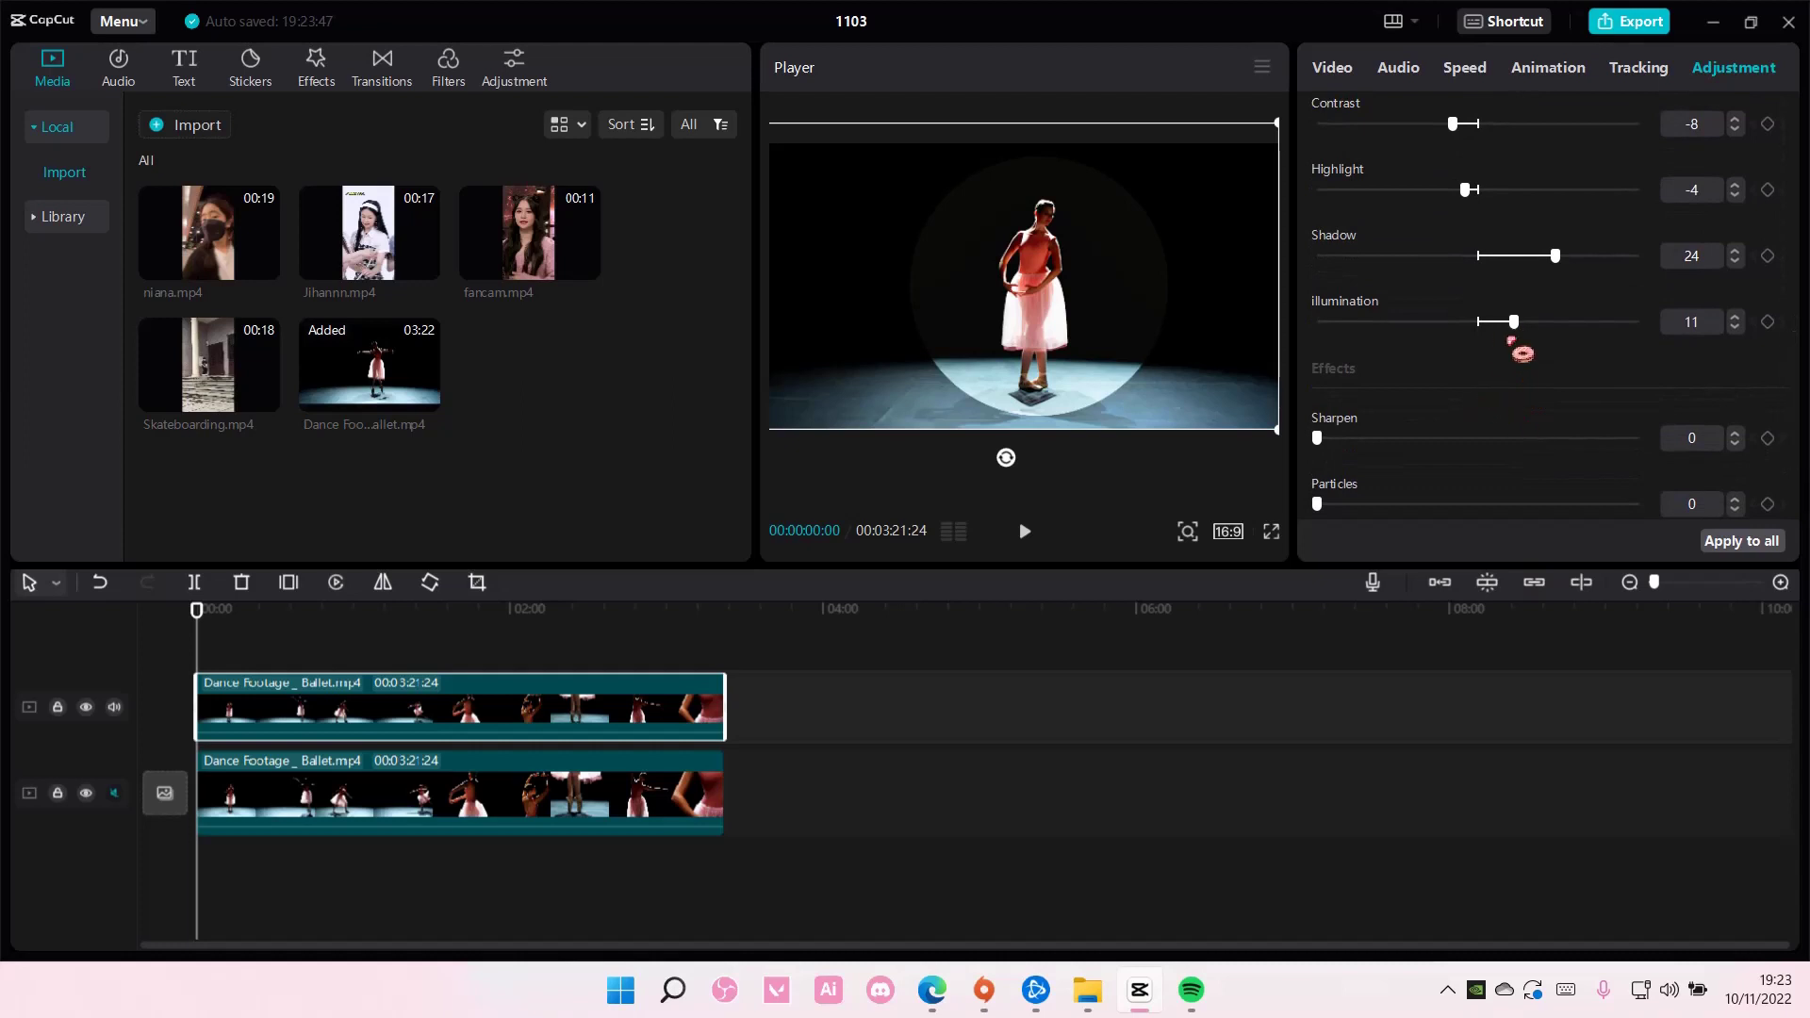
drag(1510, 339, 1507, 331)
scroll(1324, 443, down, 2)
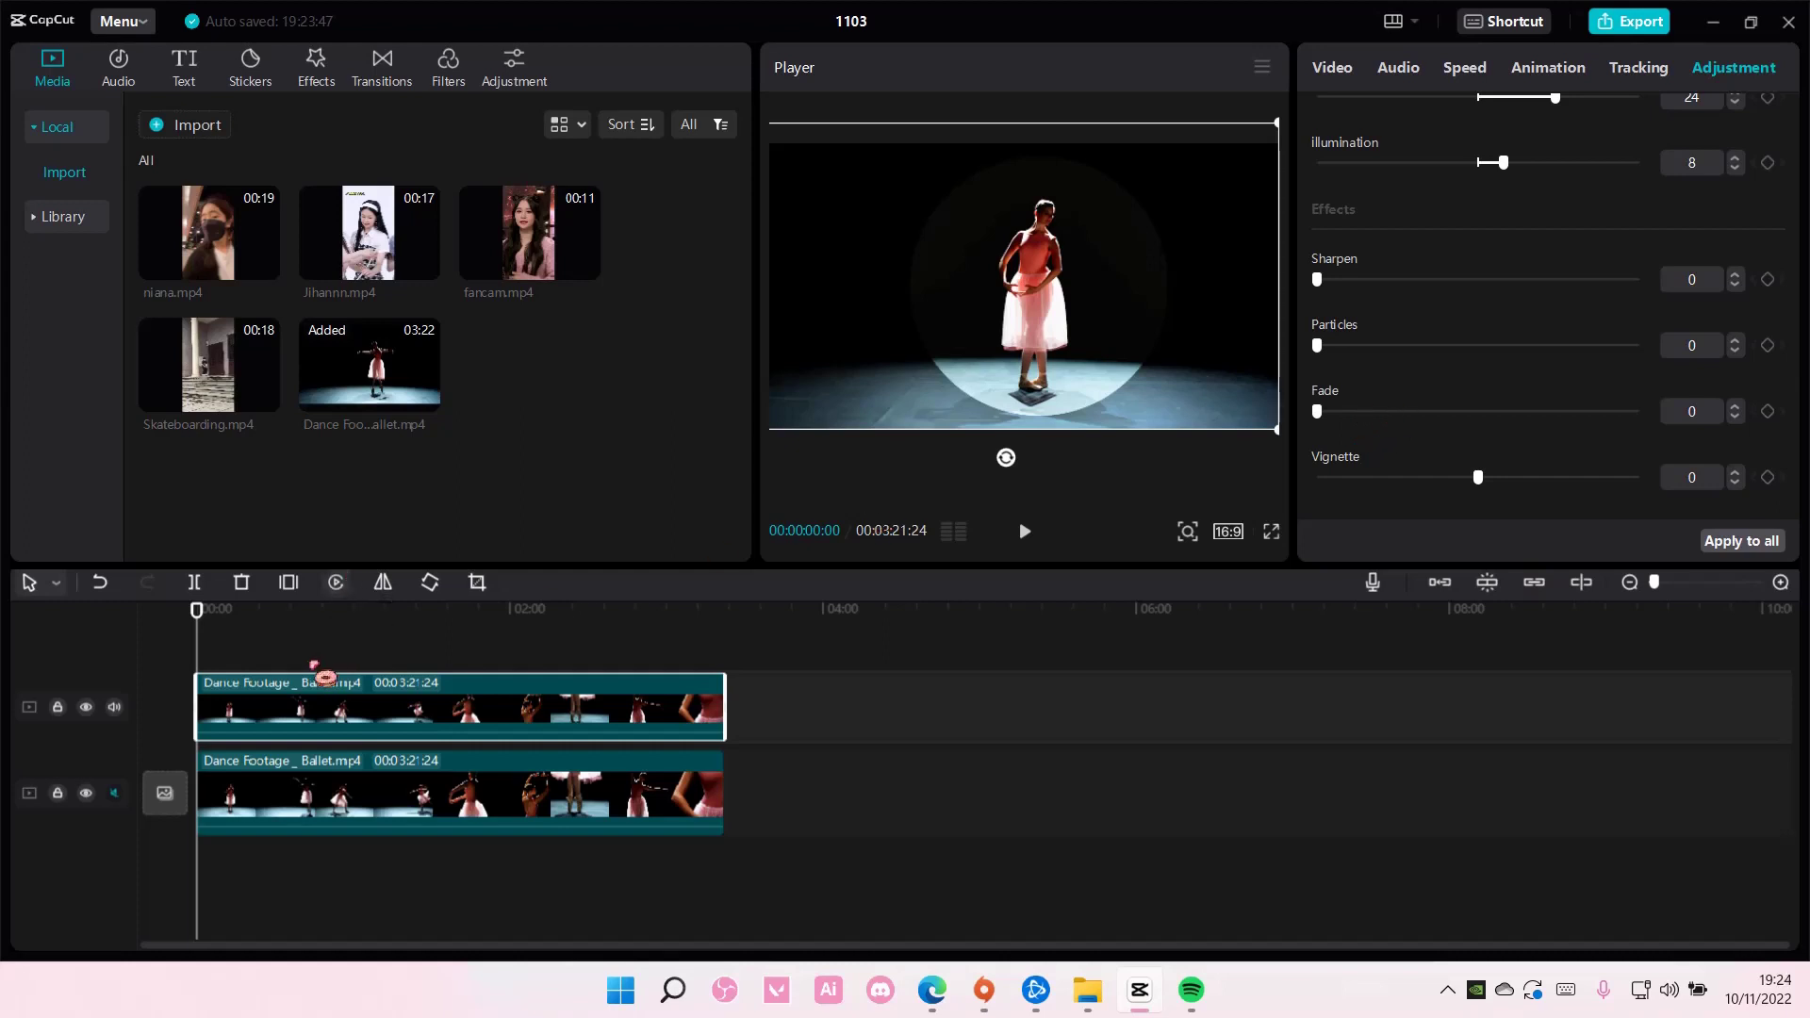
- Add a 00:00 keyframe locking the circle mask's position, rotation and size
click(1549, 69)
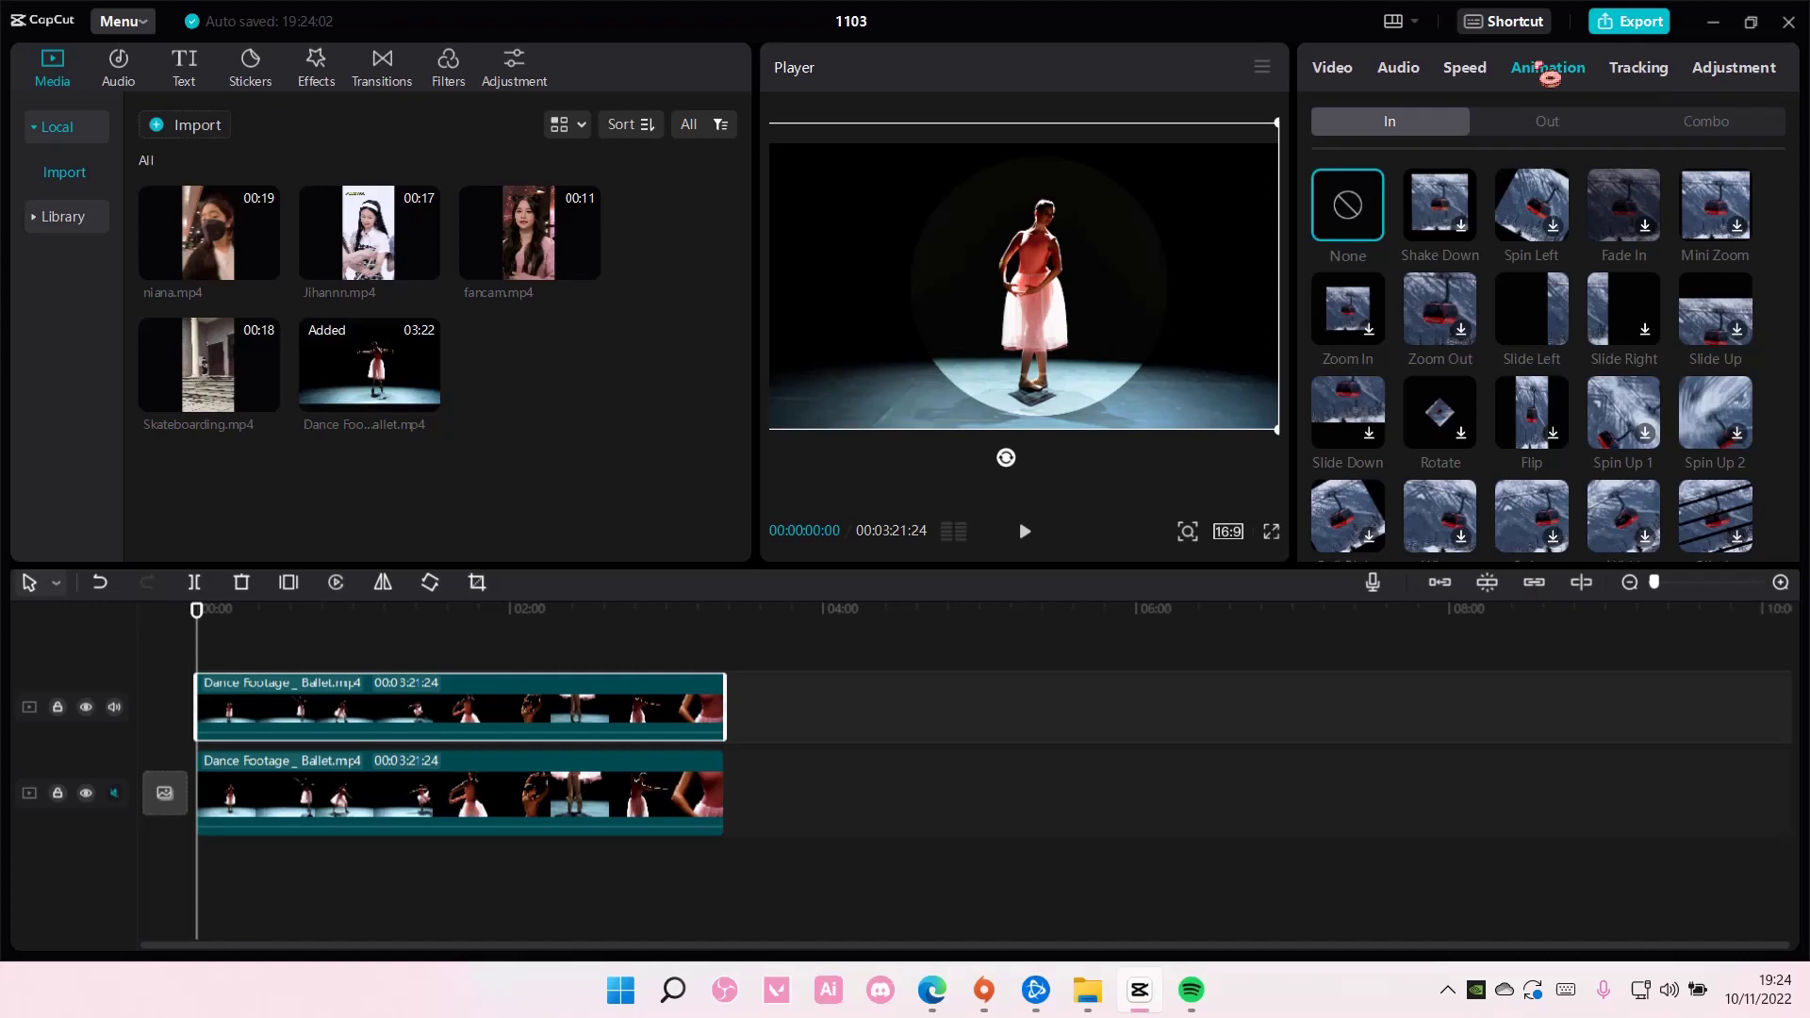
click(1464, 68)
click(1348, 70)
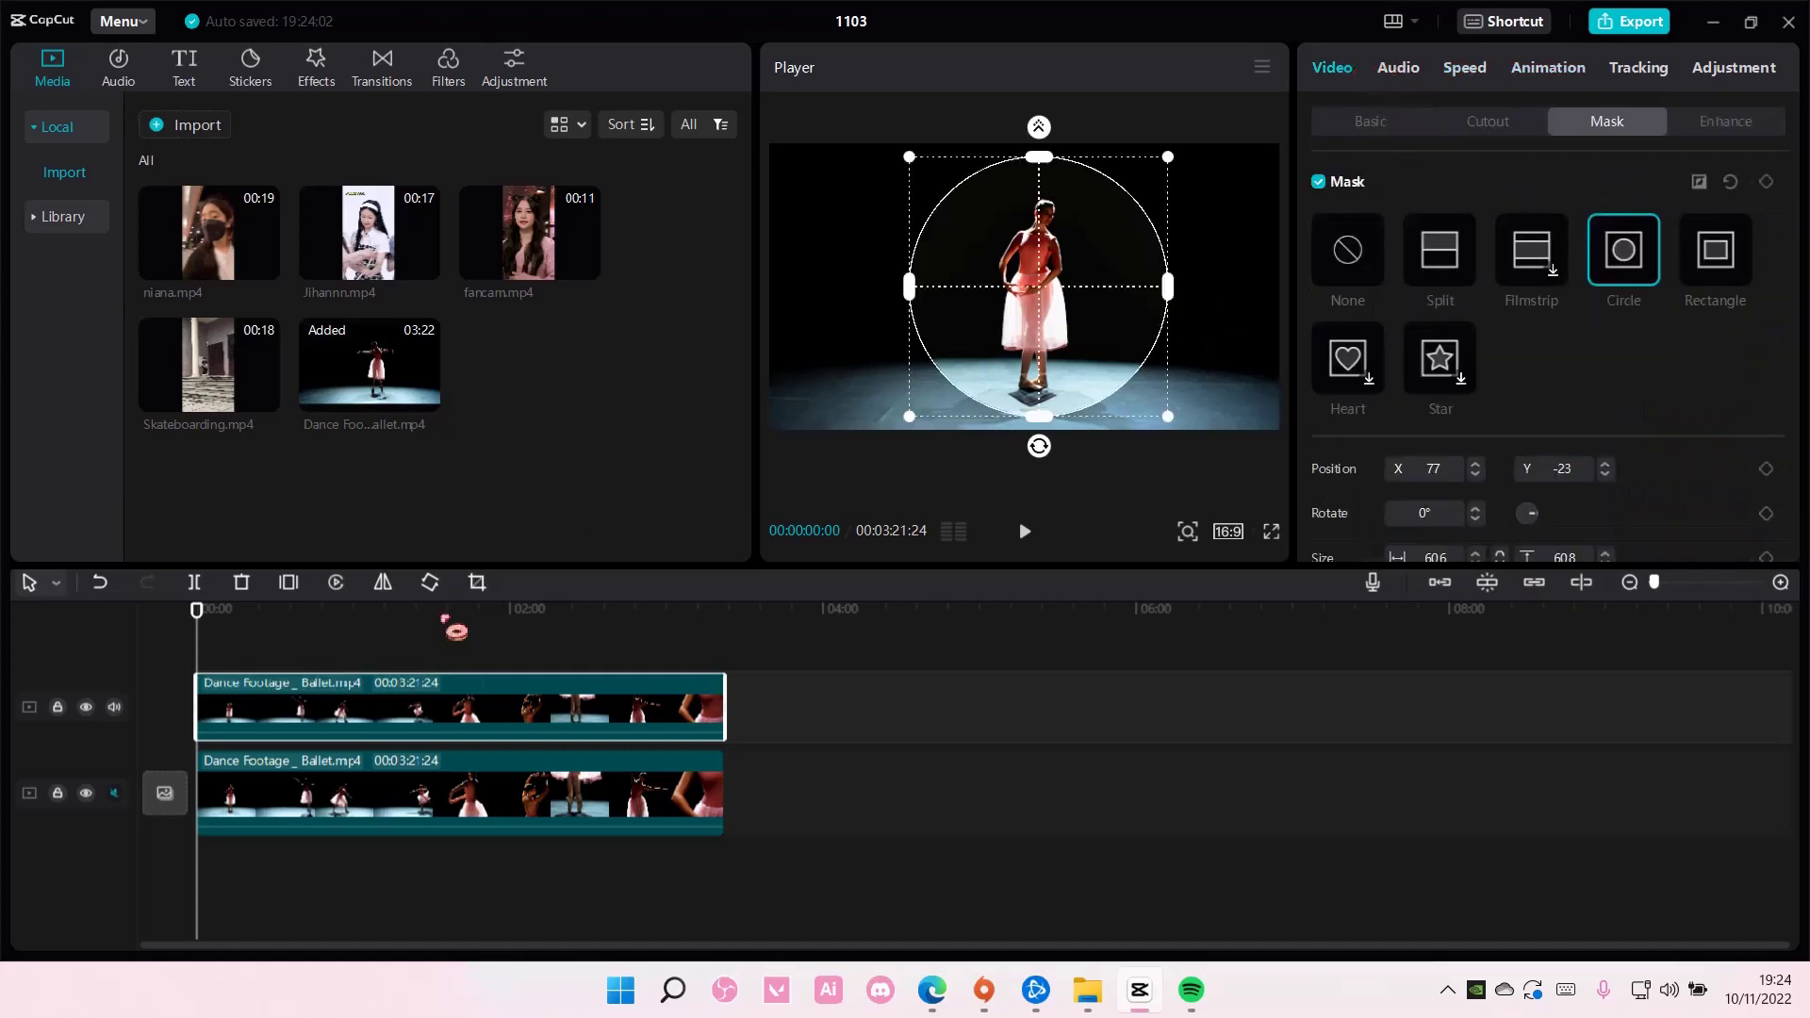
click(1765, 181)
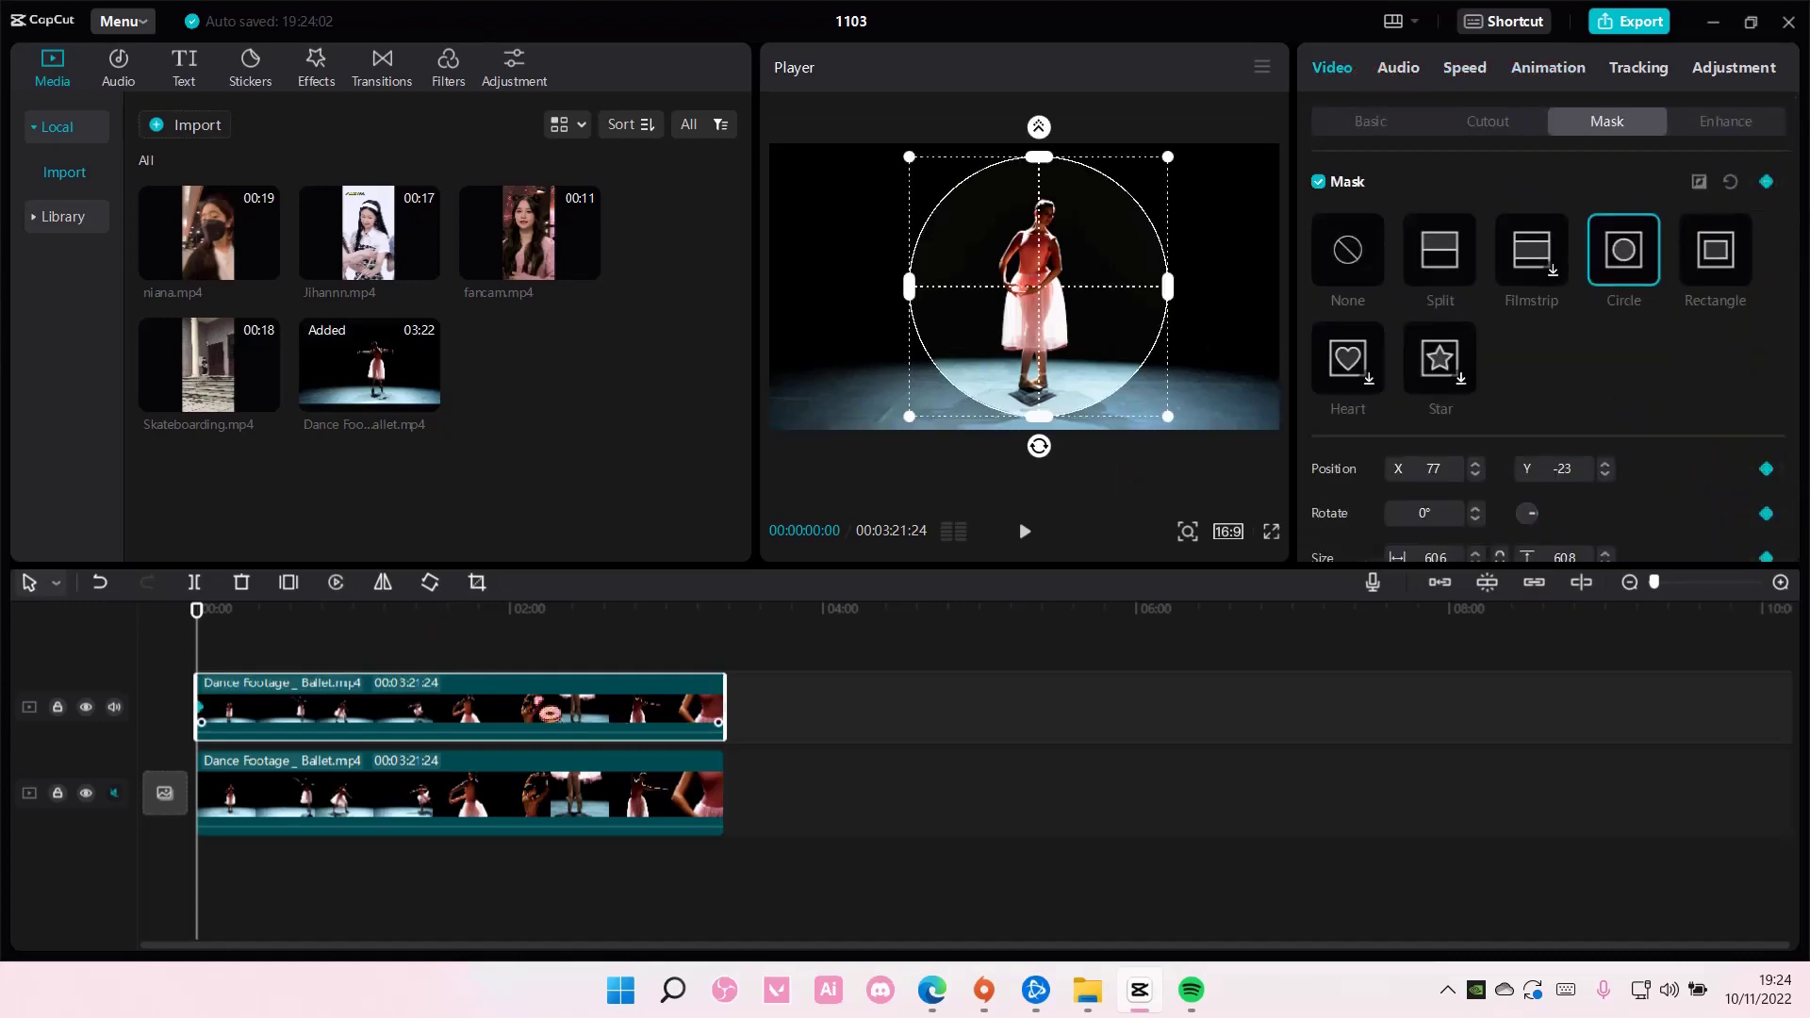
scroll(1419, 472, down, 2)
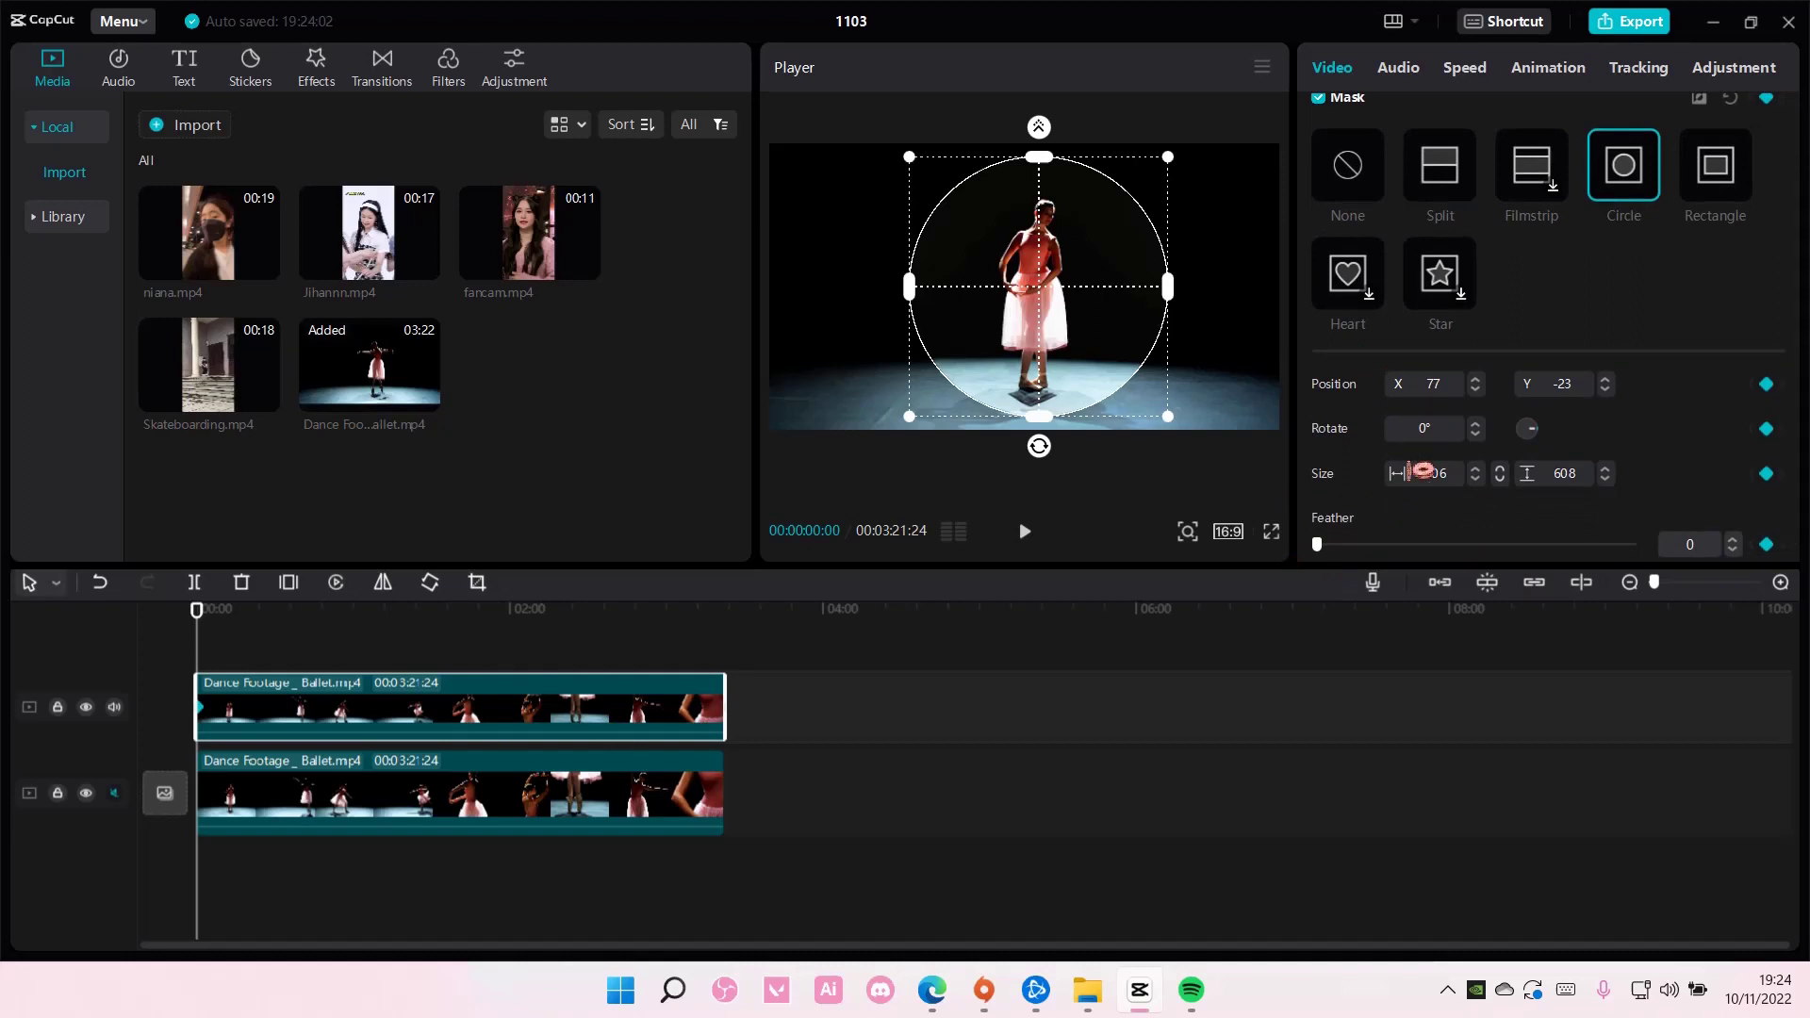
scroll(1762, 245, up, 2)
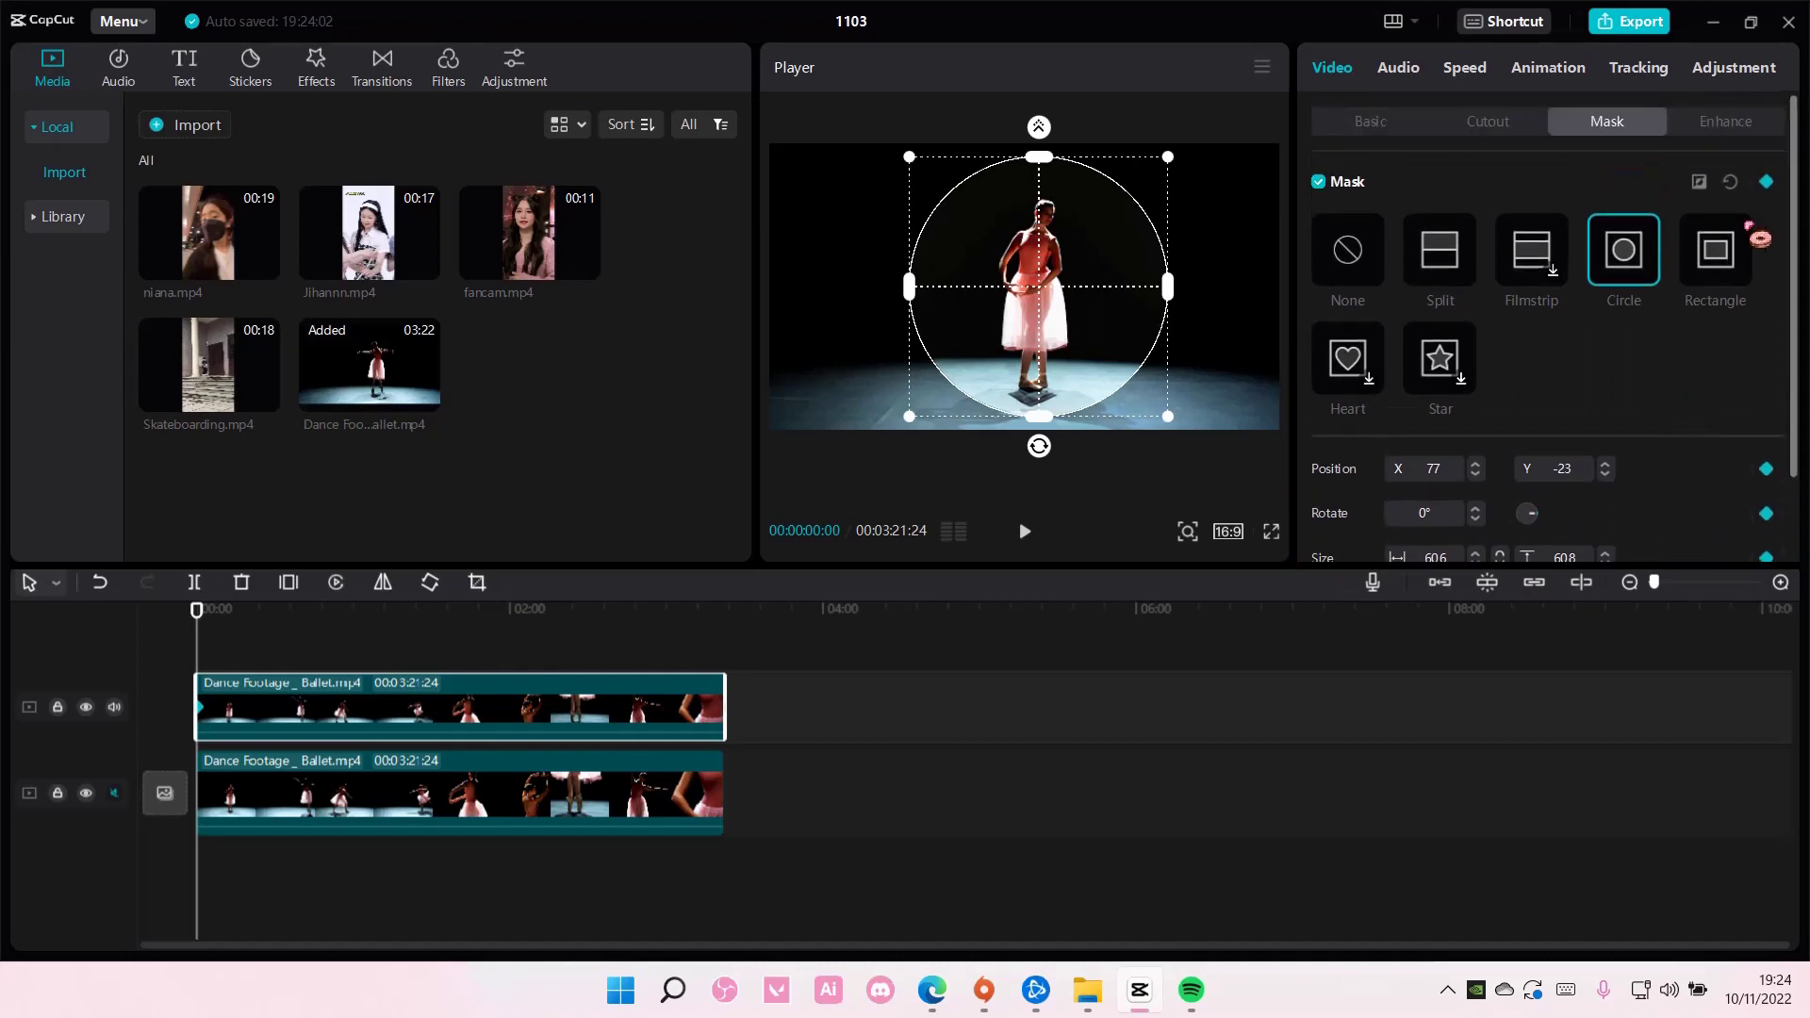
click(1765, 183)
scroll(1772, 415, down, 2)
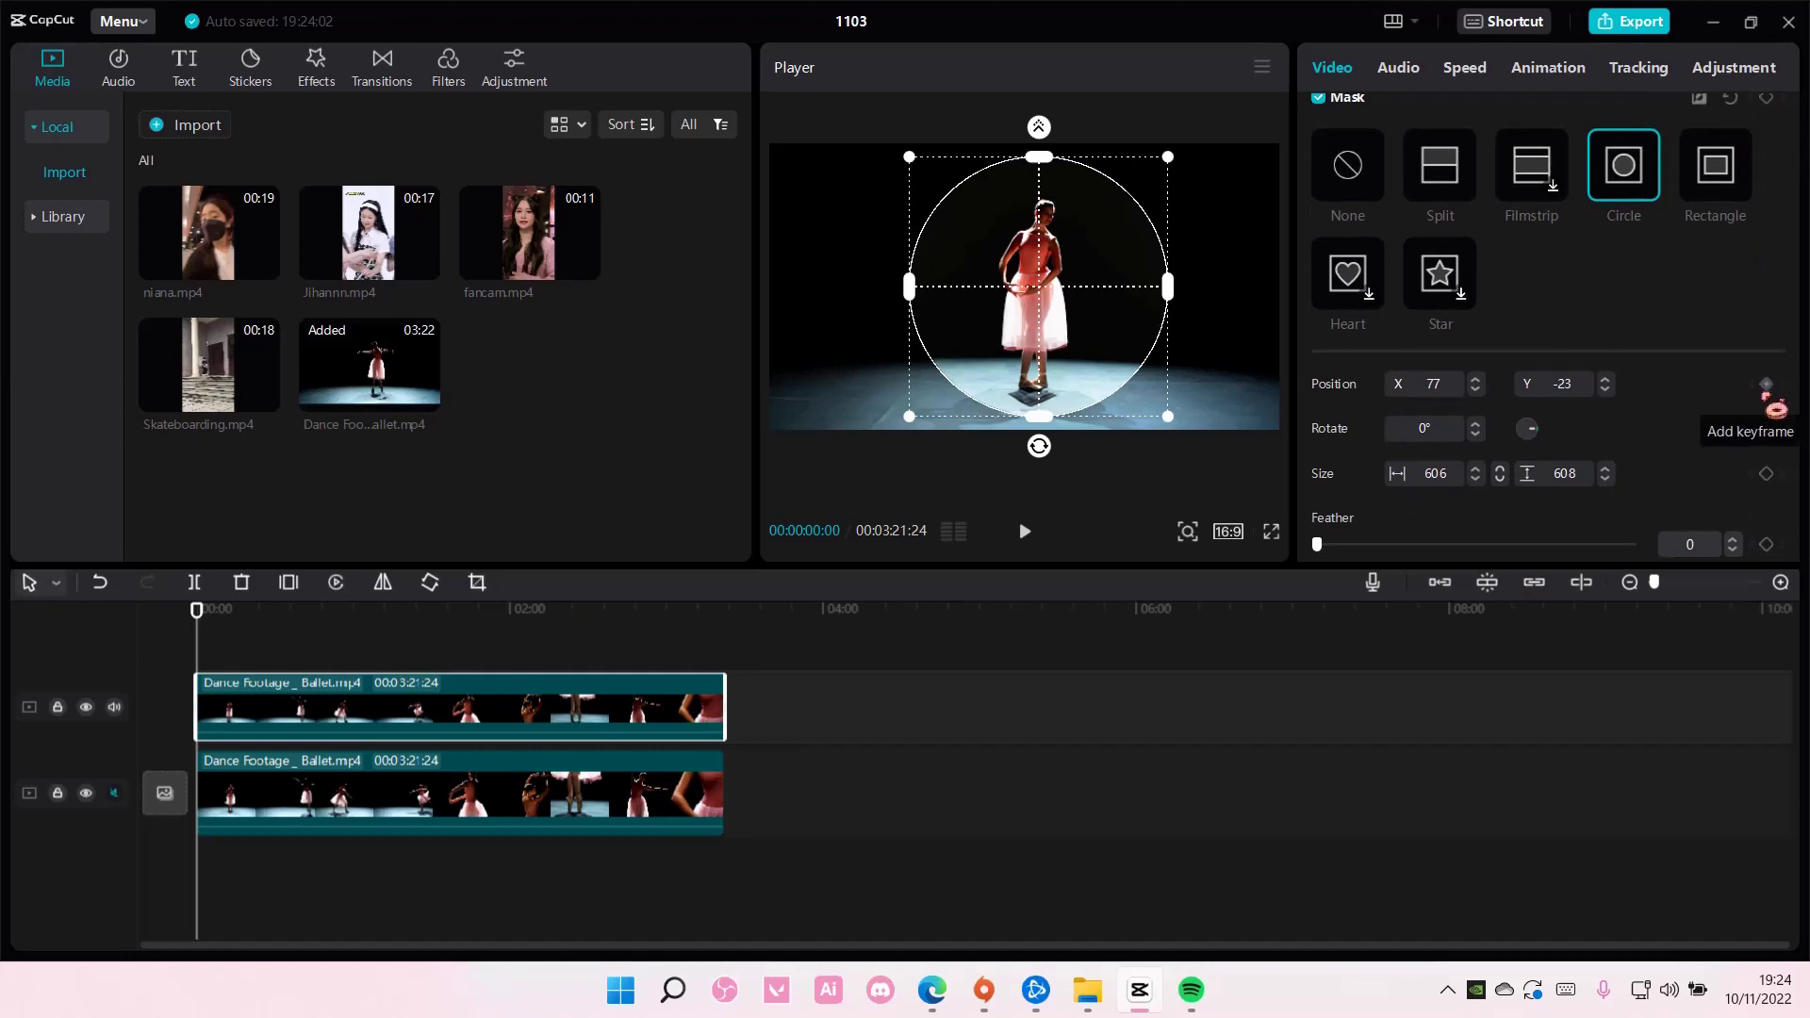
click(1765, 385)
scroll(1765, 386, up, 2)
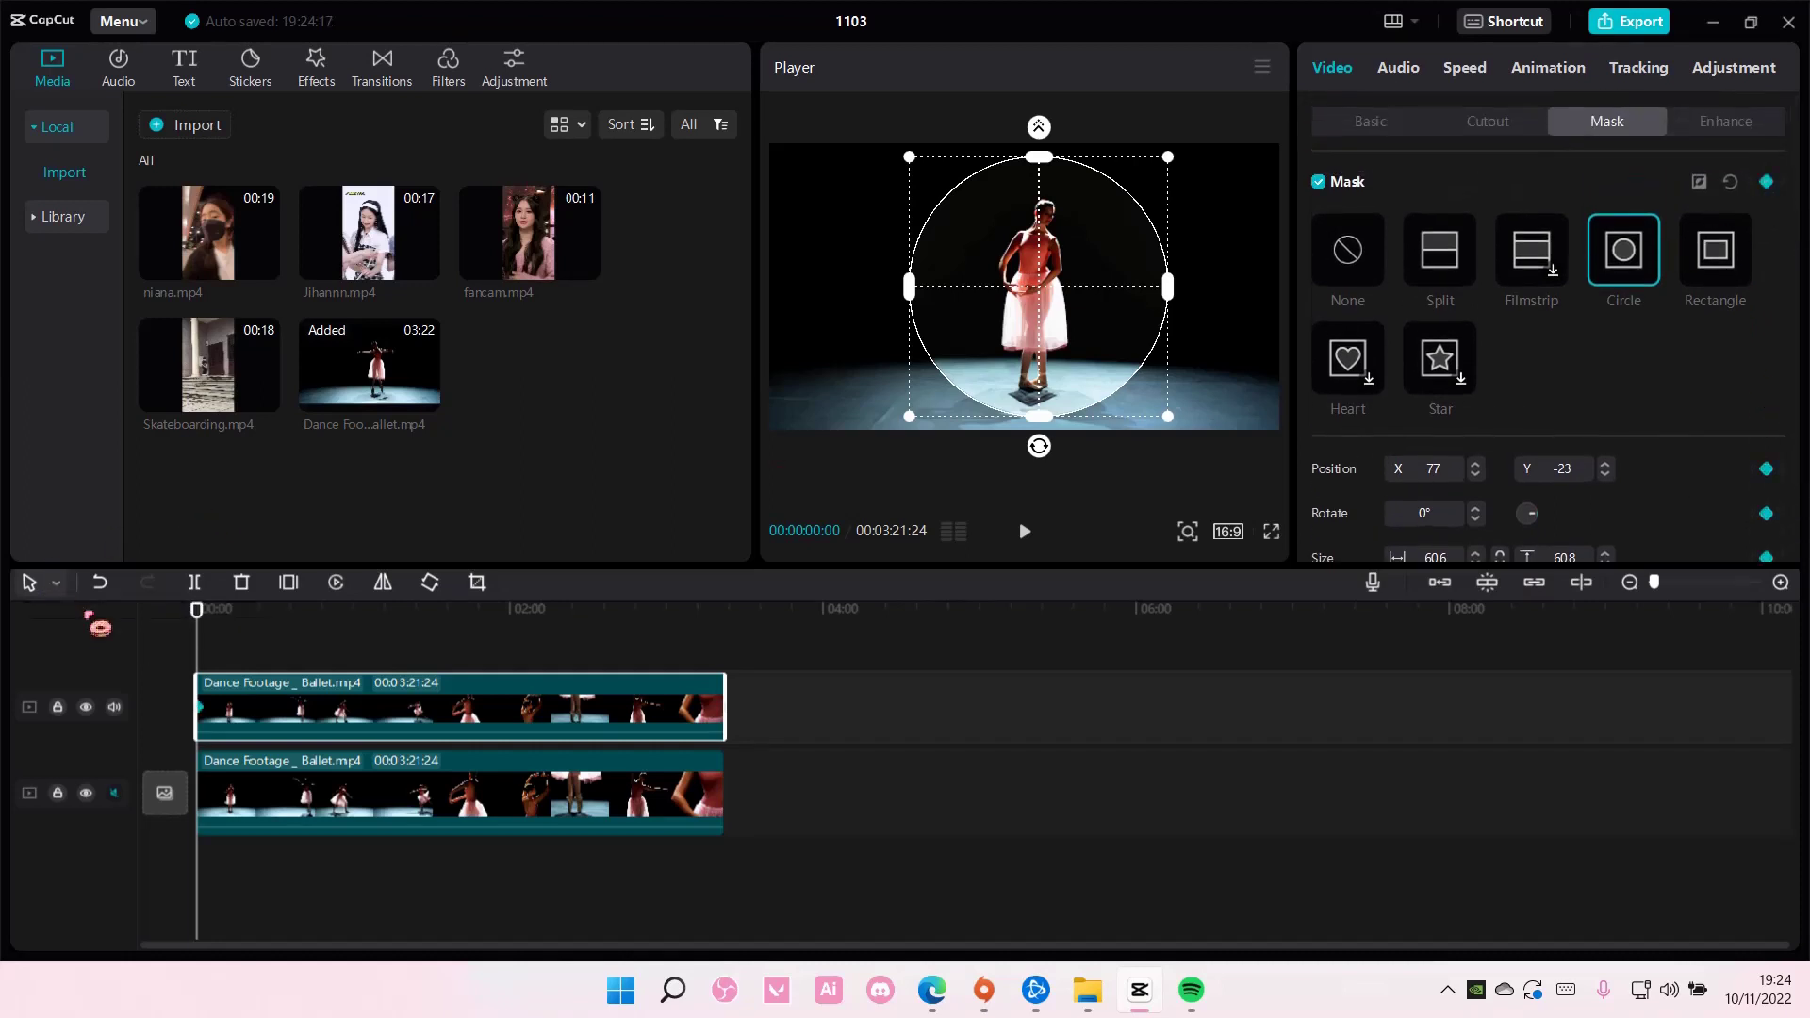
- Keyframe the spotlight onto the dancer up to 18 seconds, ending at X -4, Y 9, 694 × 697
drag(209, 627, 228, 638)
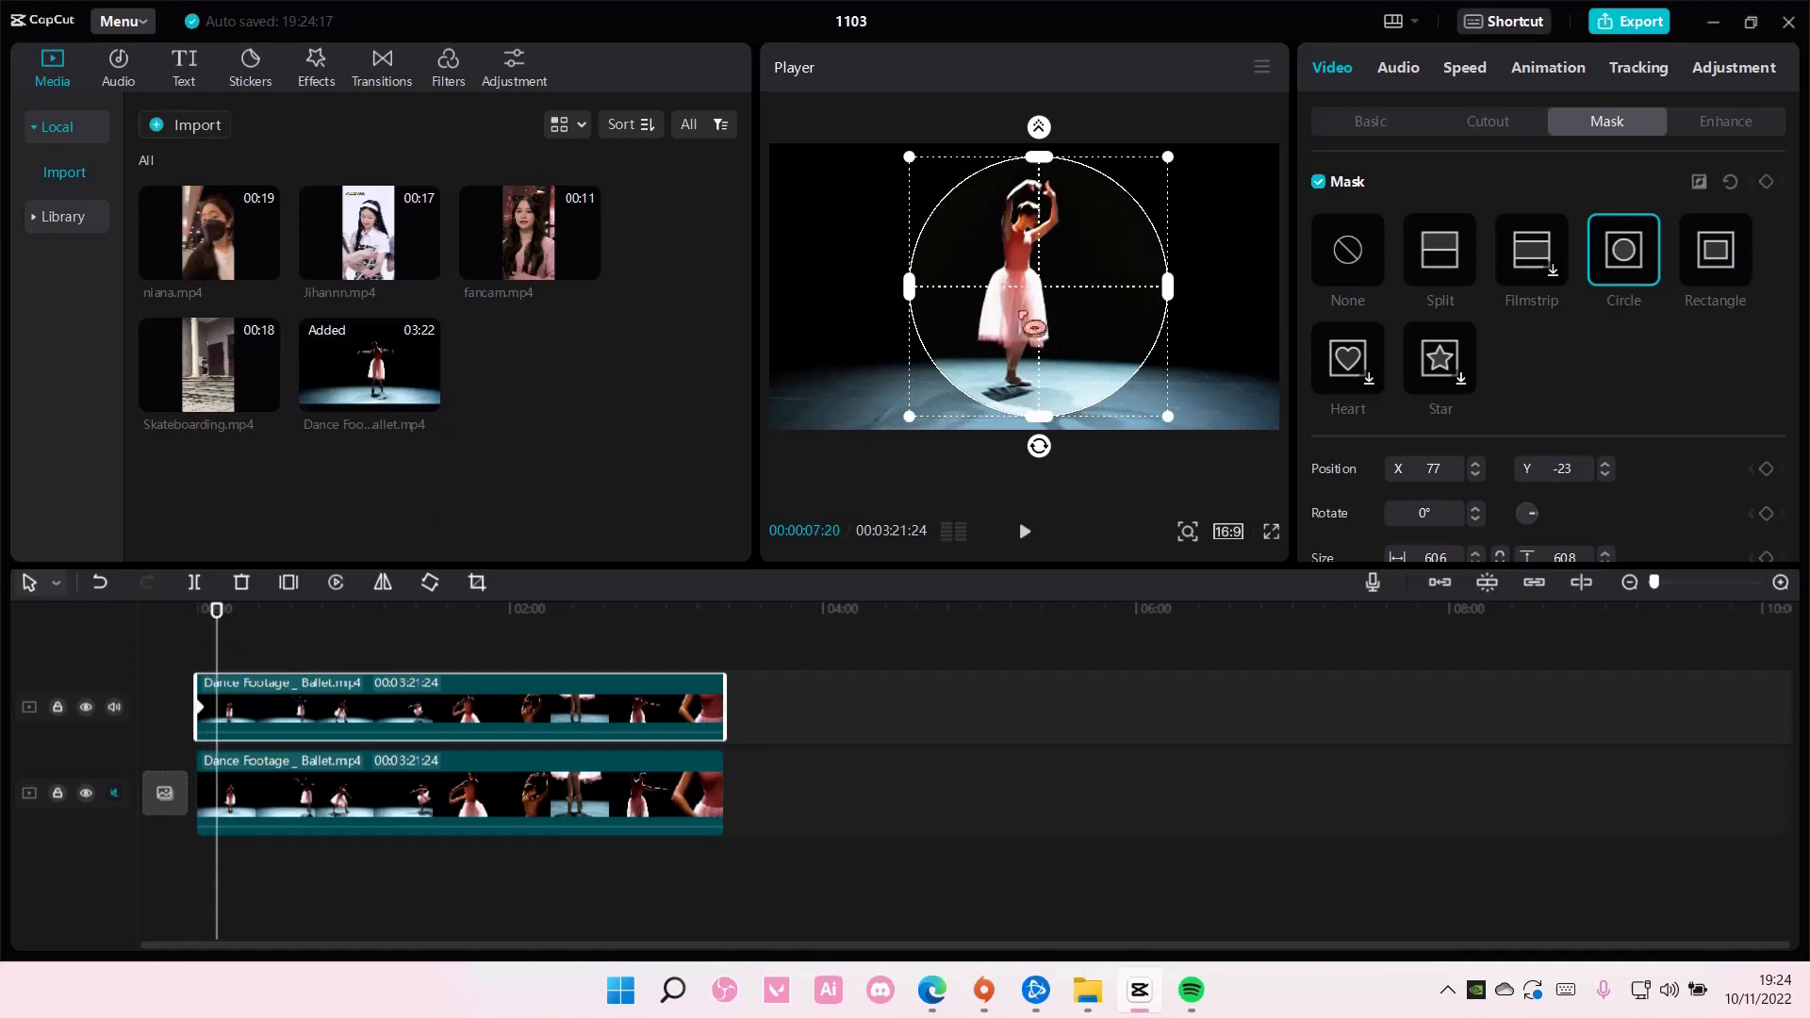
drag(1061, 308, 1030, 308)
mouse_move(234, 627)
mouse_down()
mouse_move(215, 634)
mouse_move(250, 637)
mouse_up()
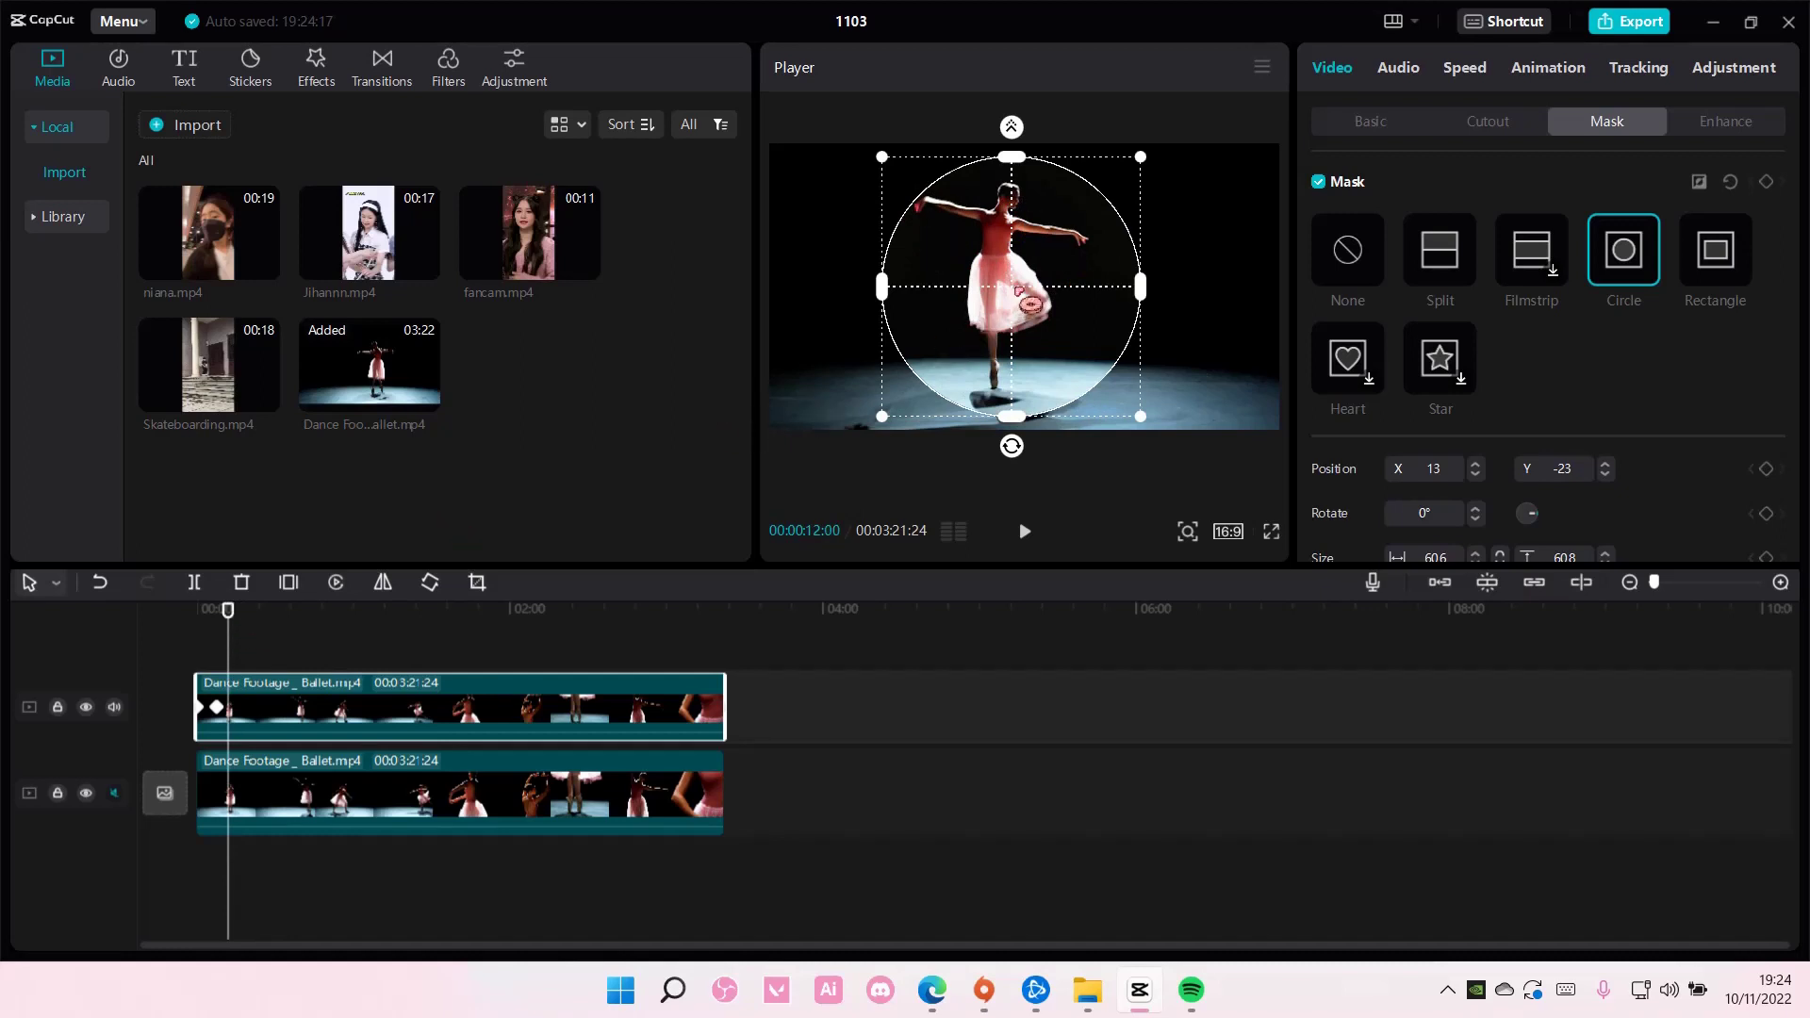
mouse_move(1031, 304)
mouse_down()
mouse_move(1001, 283)
mouse_move(1025, 295)
mouse_up()
click(236, 630)
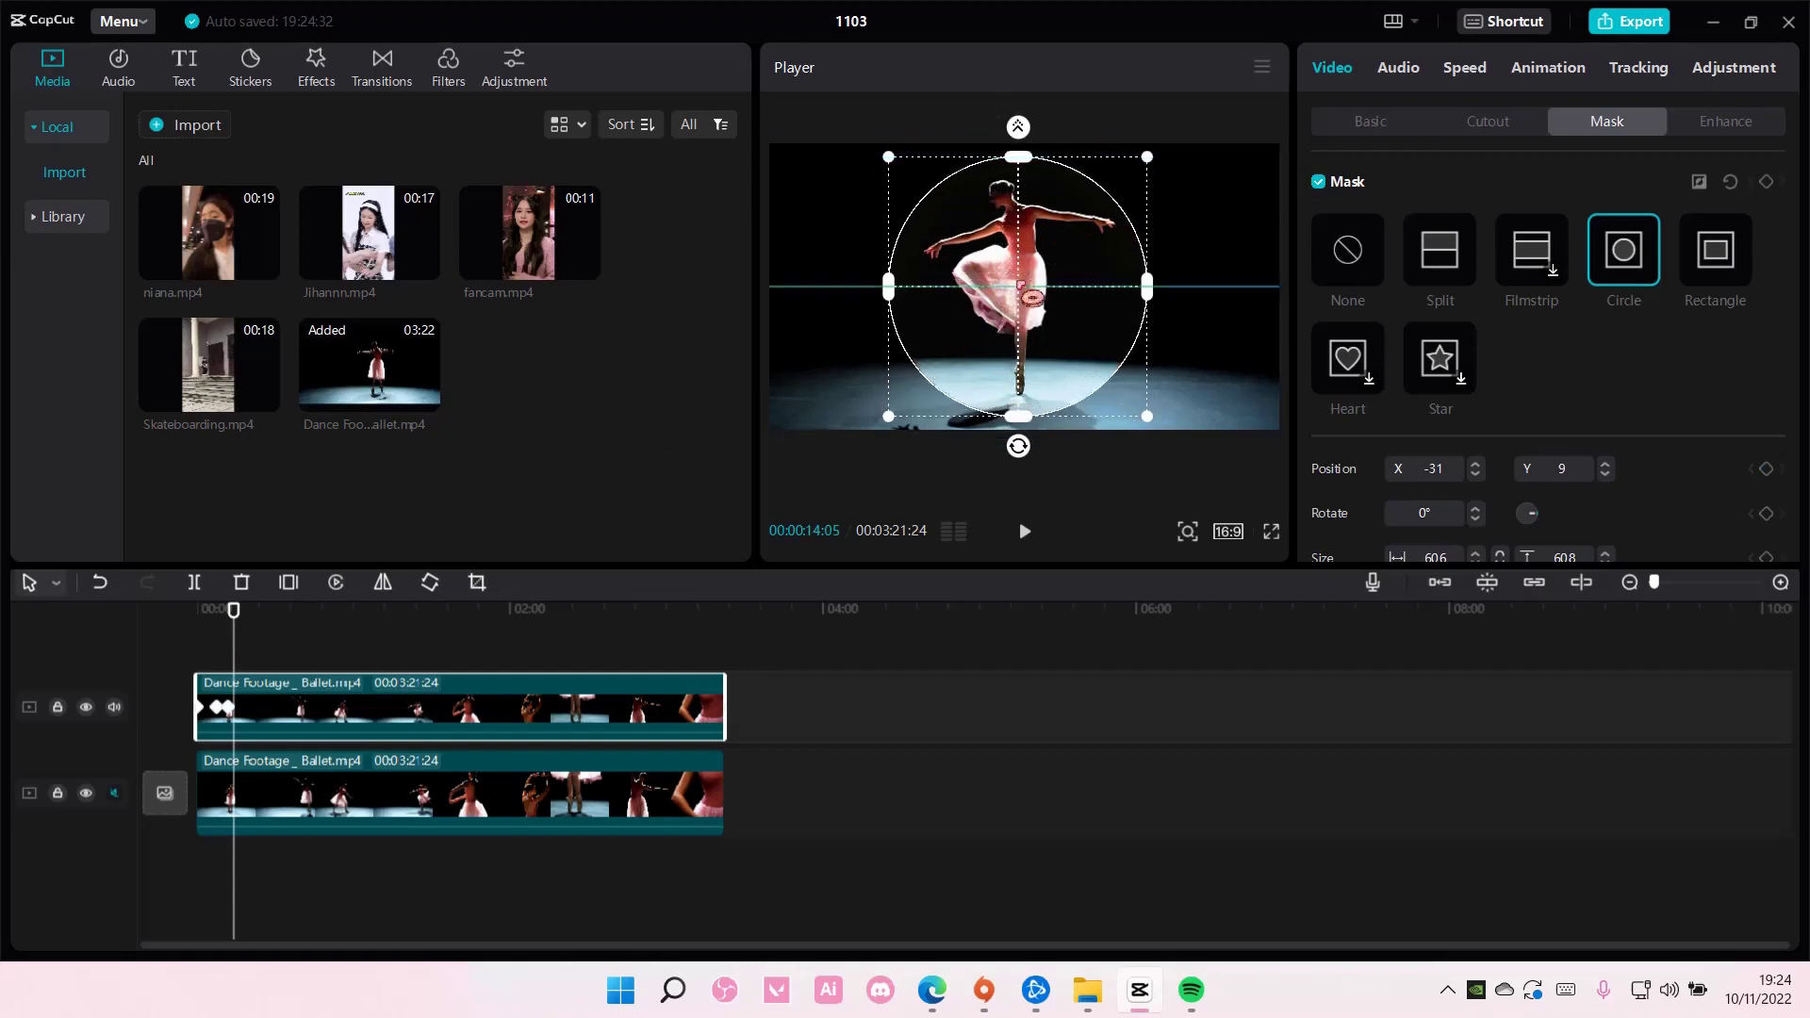
click(247, 624)
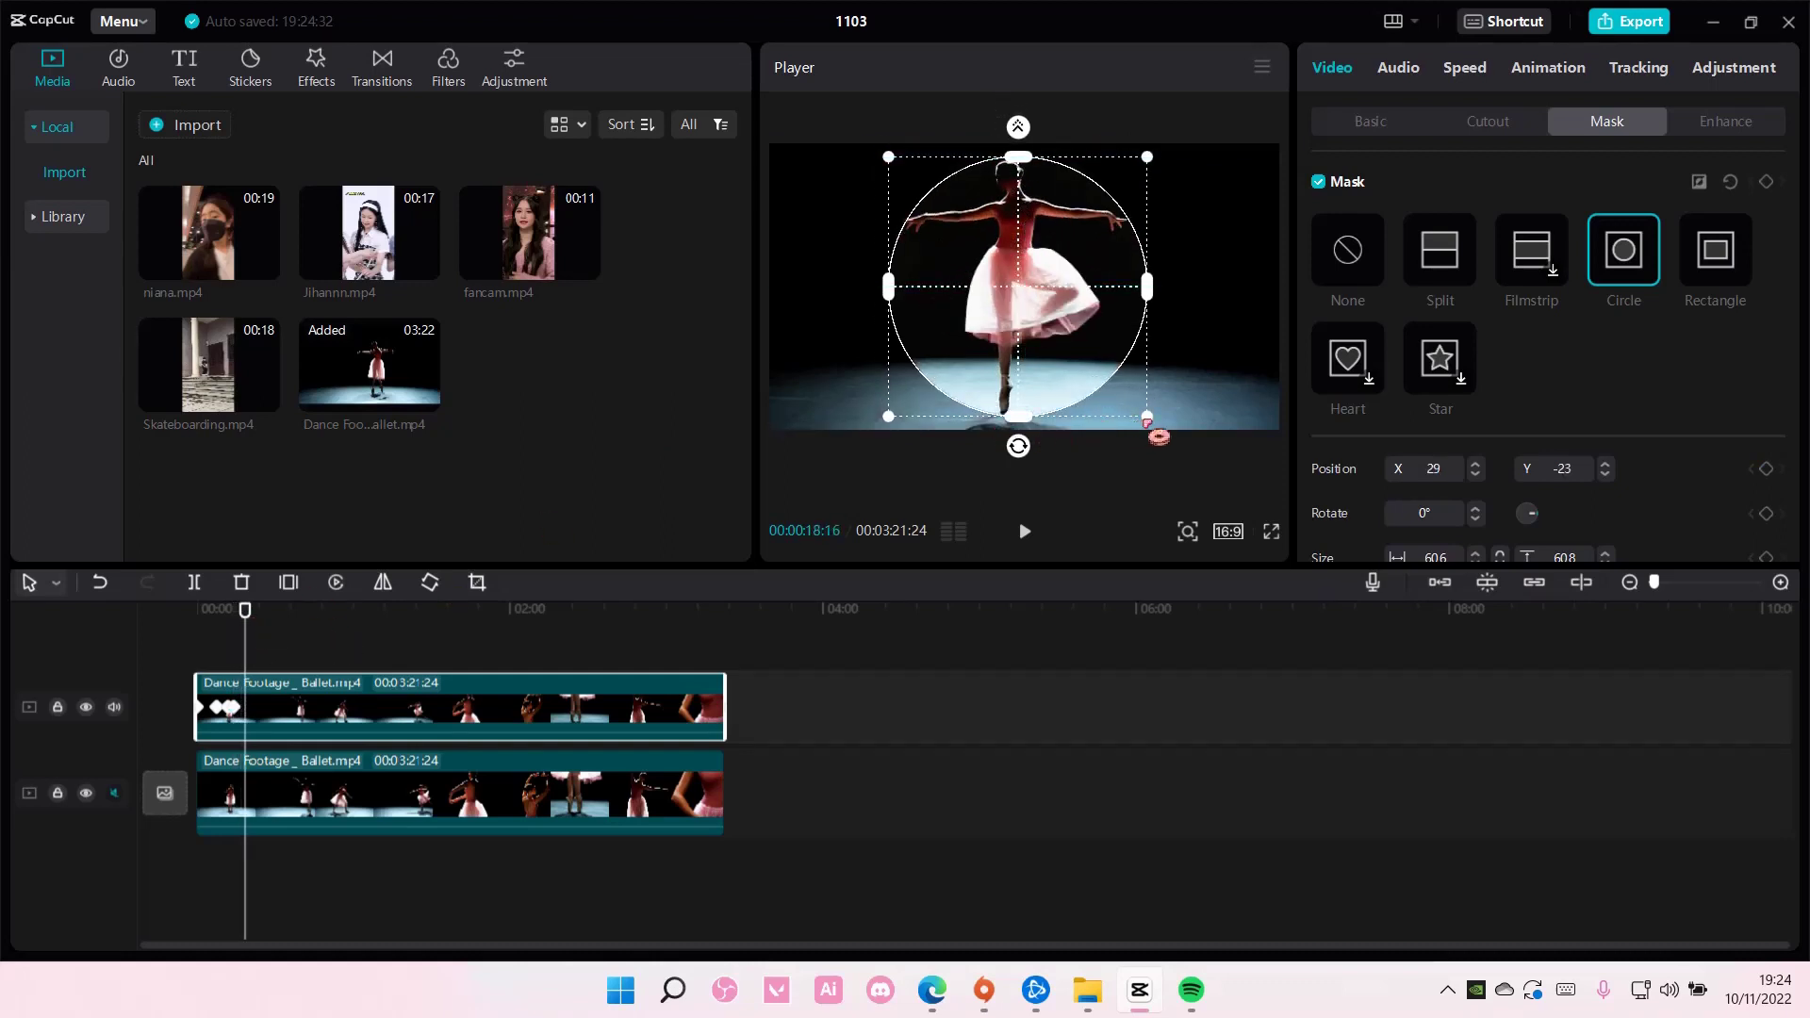
drag(1034, 322, 1029, 308)
drag(1148, 422, 1156, 432)
- Keyframe the spotlight onto the dancer at about 20, 27, 33 and 35 seconds, ending at X 210, Y 15
drag(1025, 295, 1032, 293)
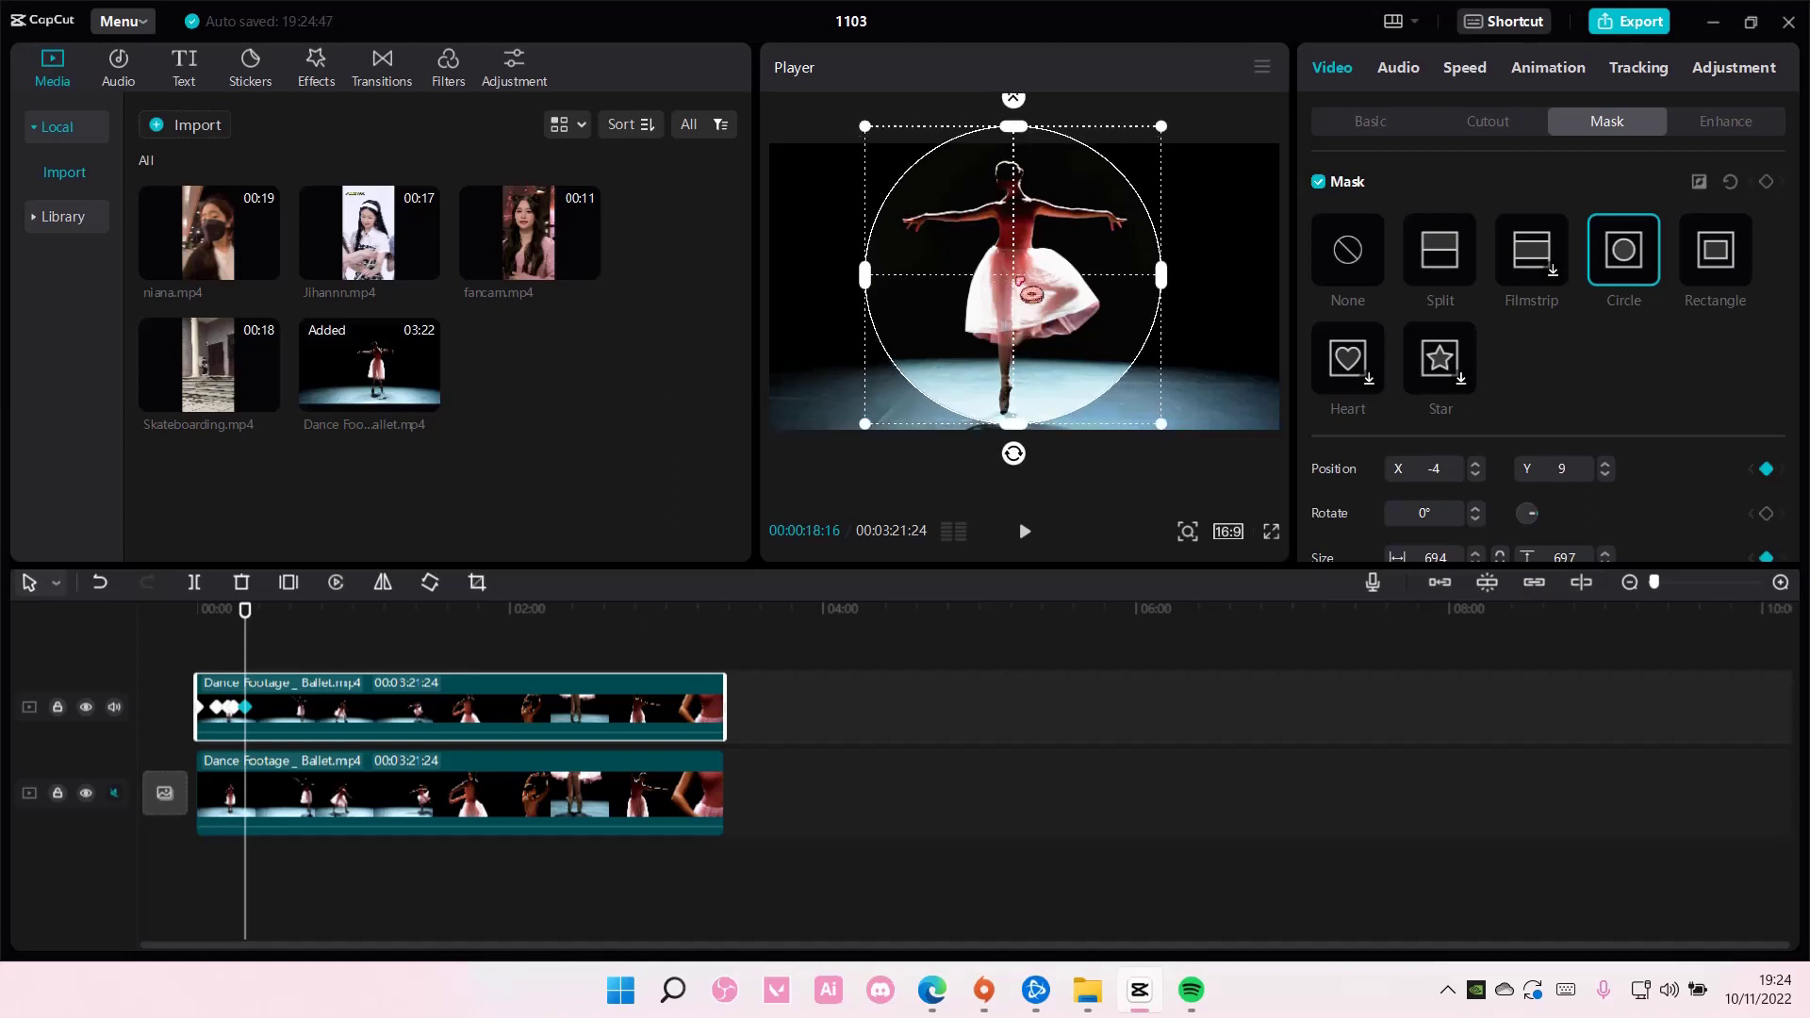
click(251, 638)
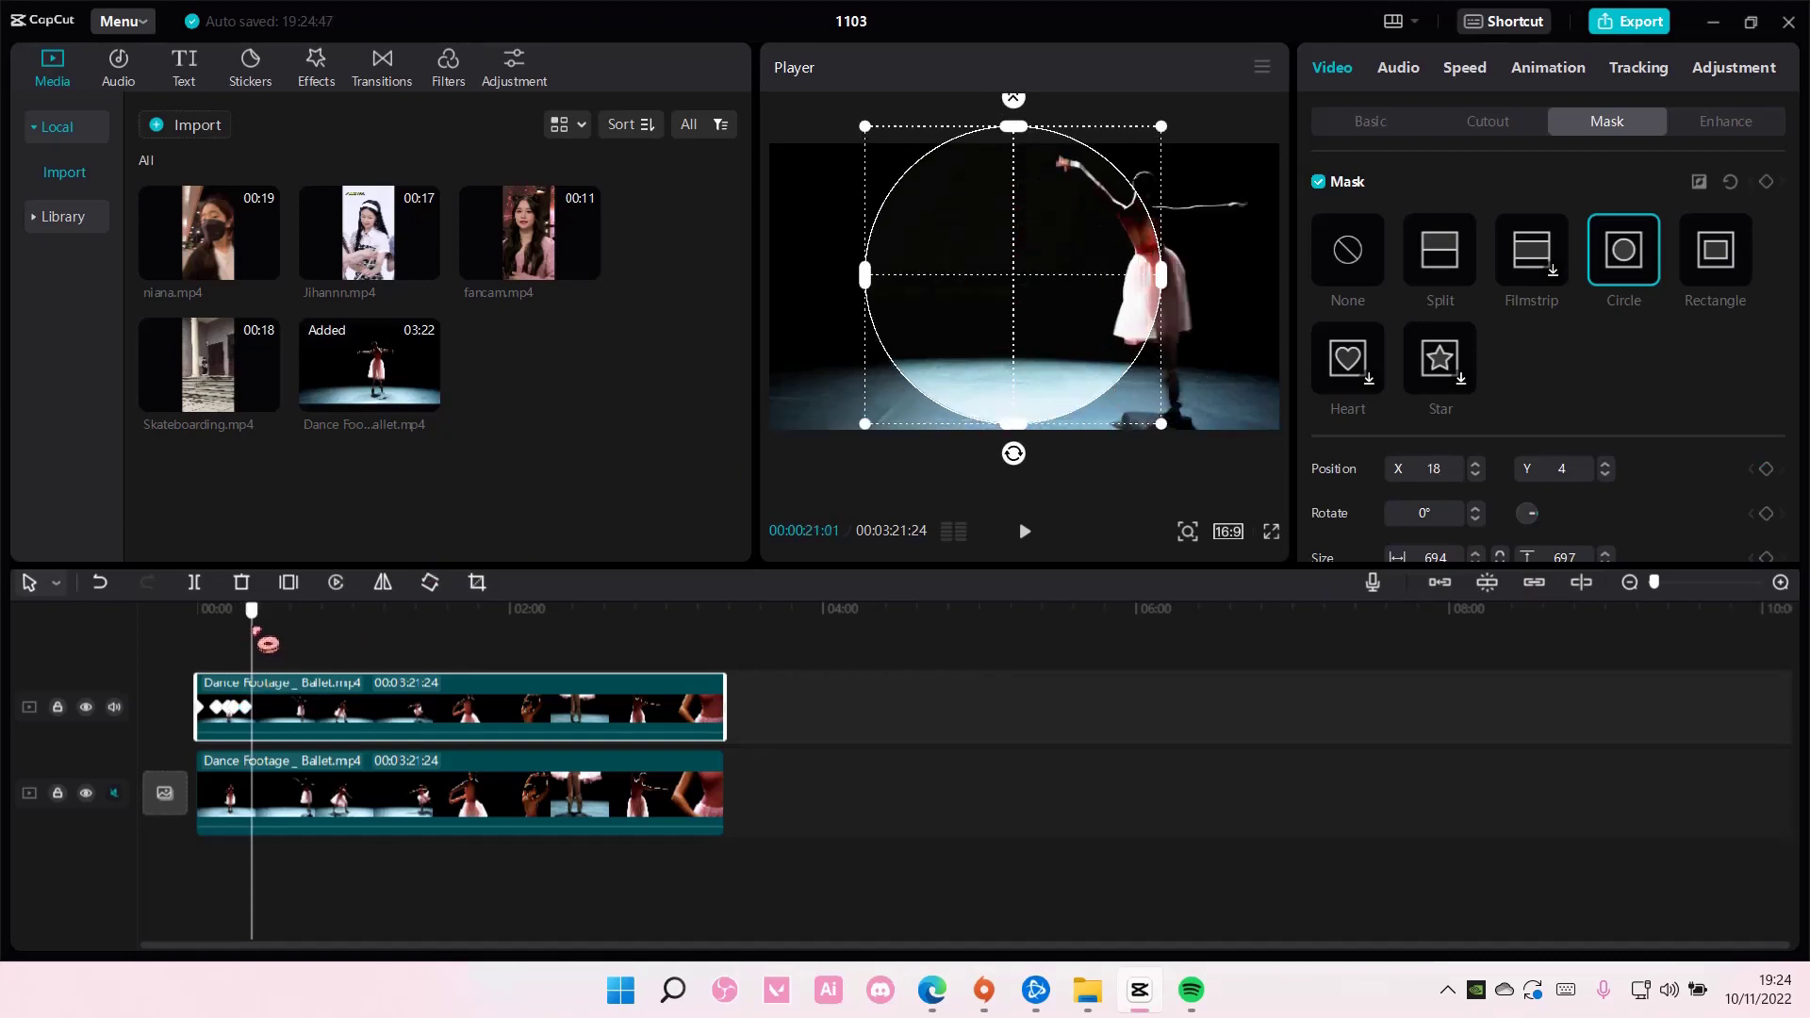
drag(1026, 296, 1163, 302)
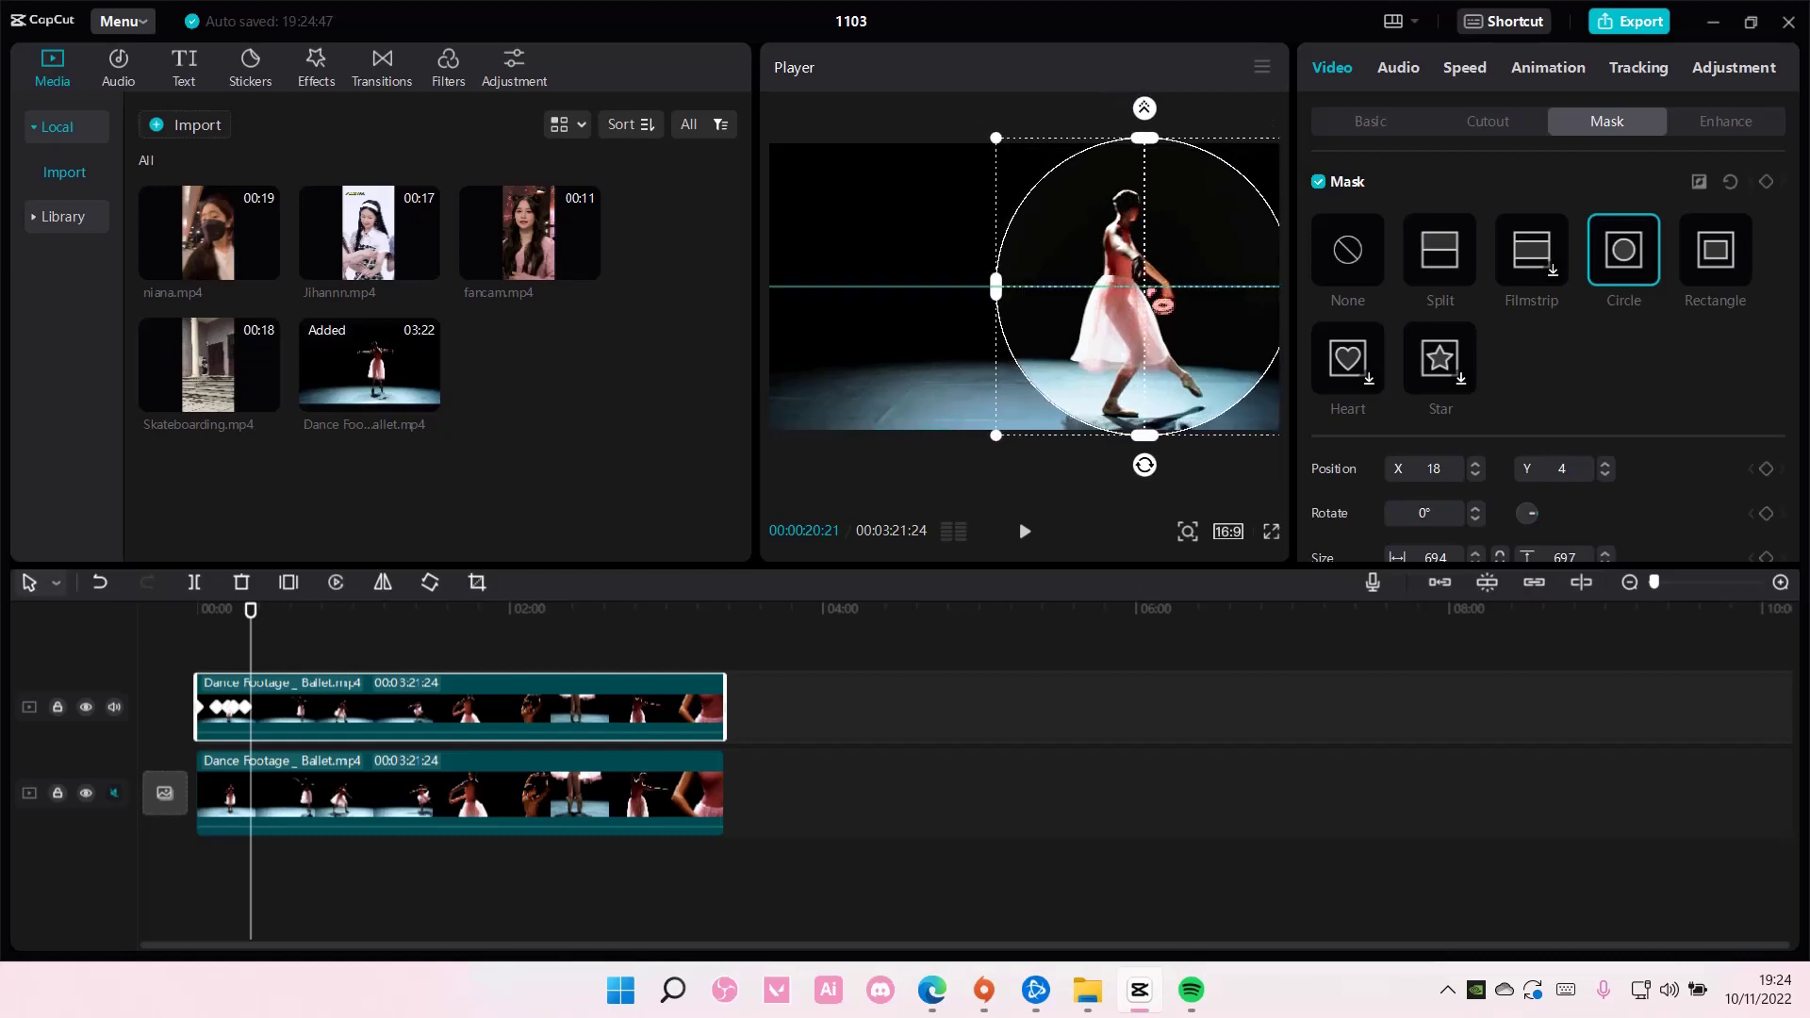
click(268, 623)
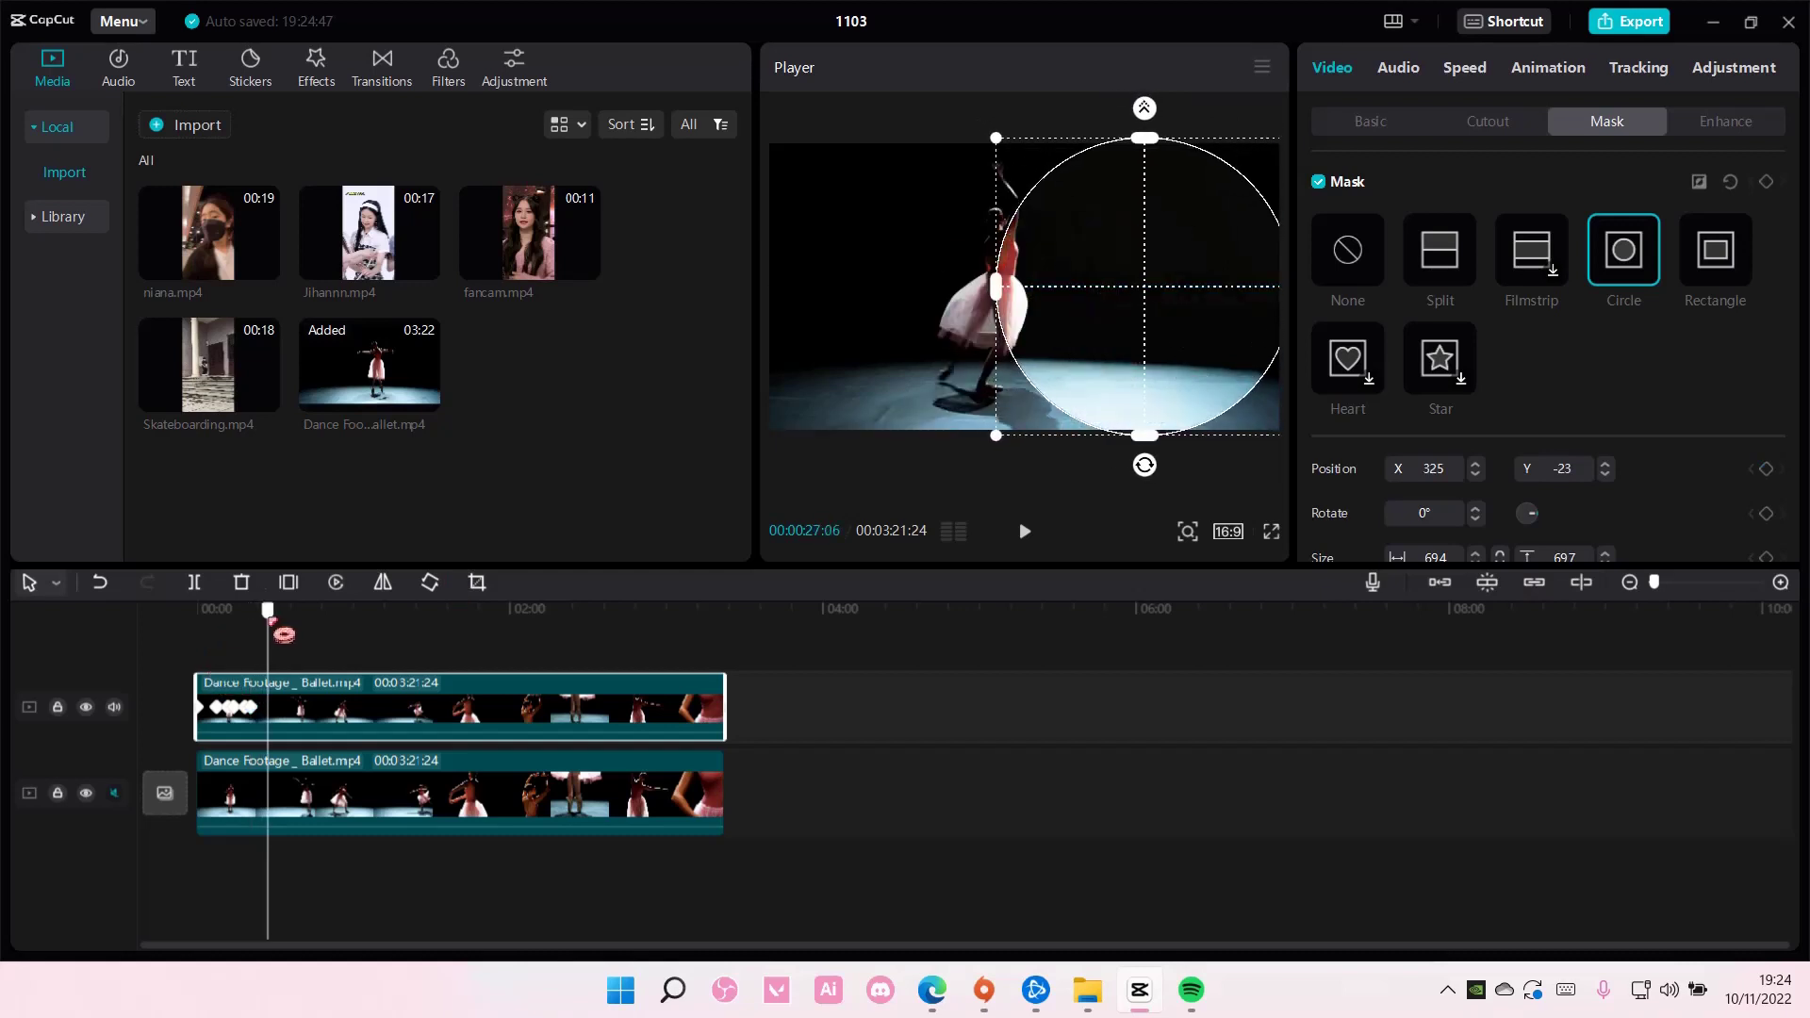
drag(1134, 293, 992, 302)
drag(269, 622, 291, 632)
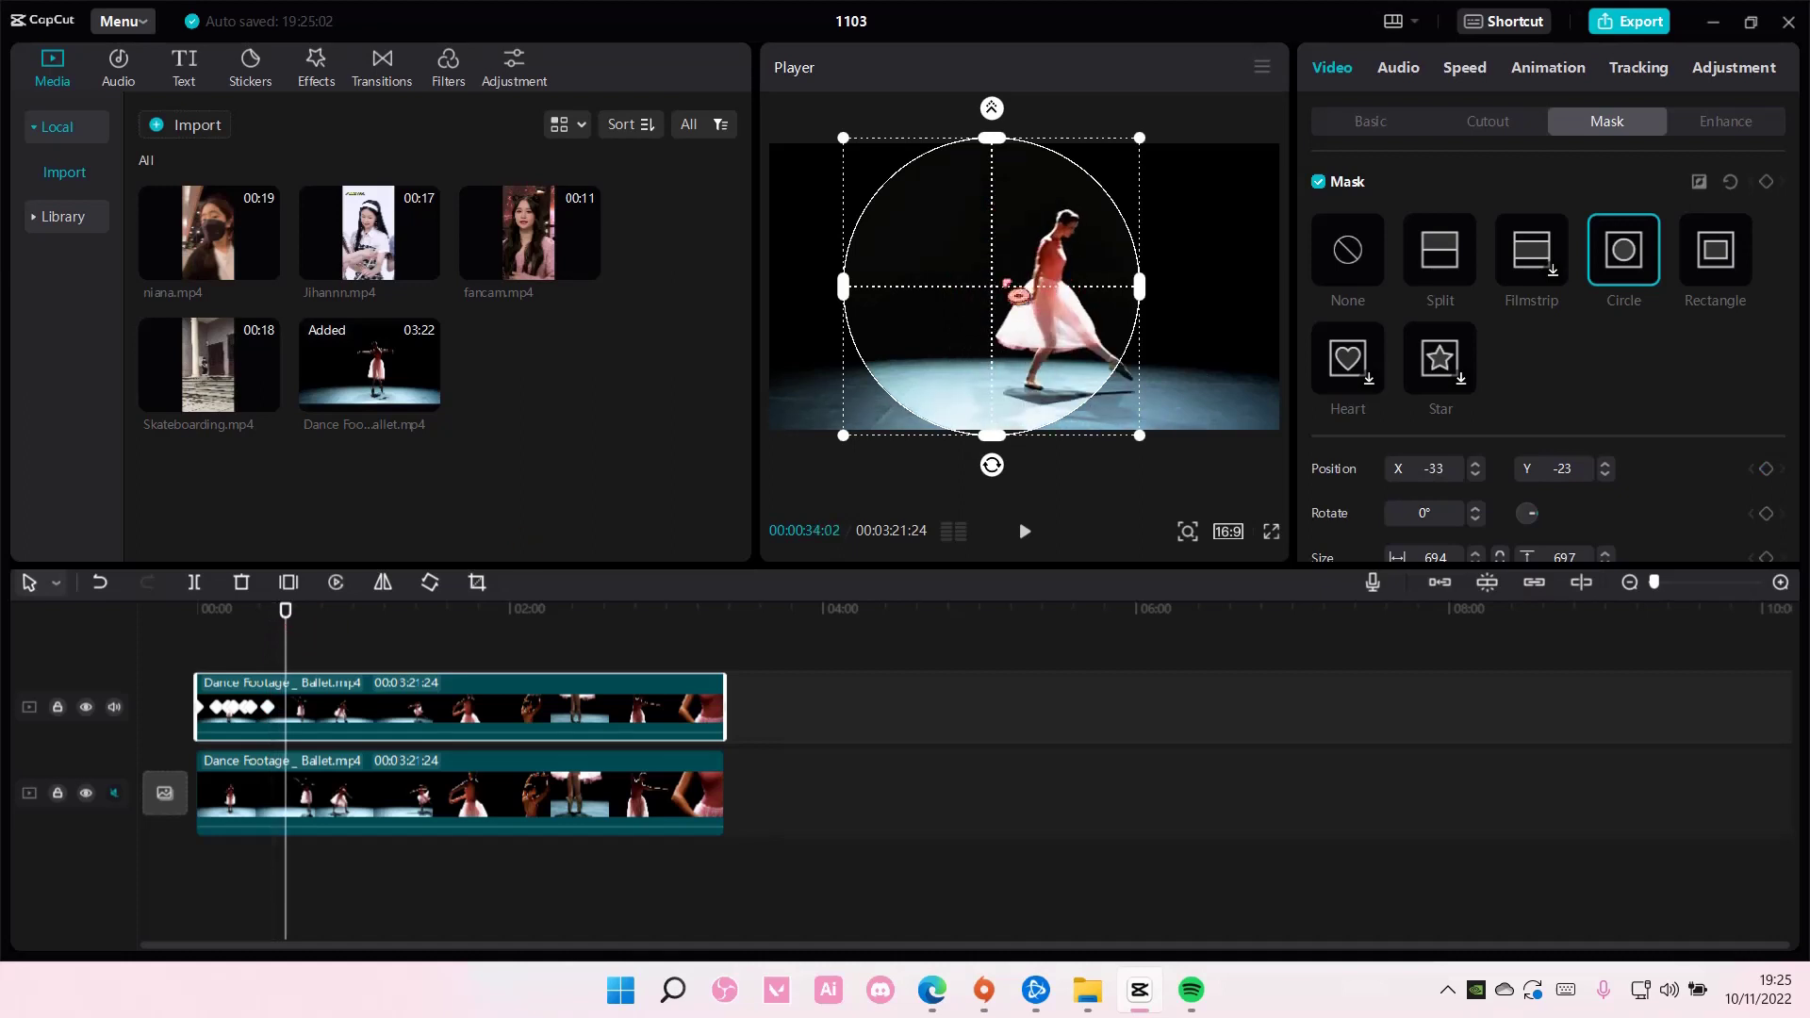
drag(1018, 296, 1077, 296)
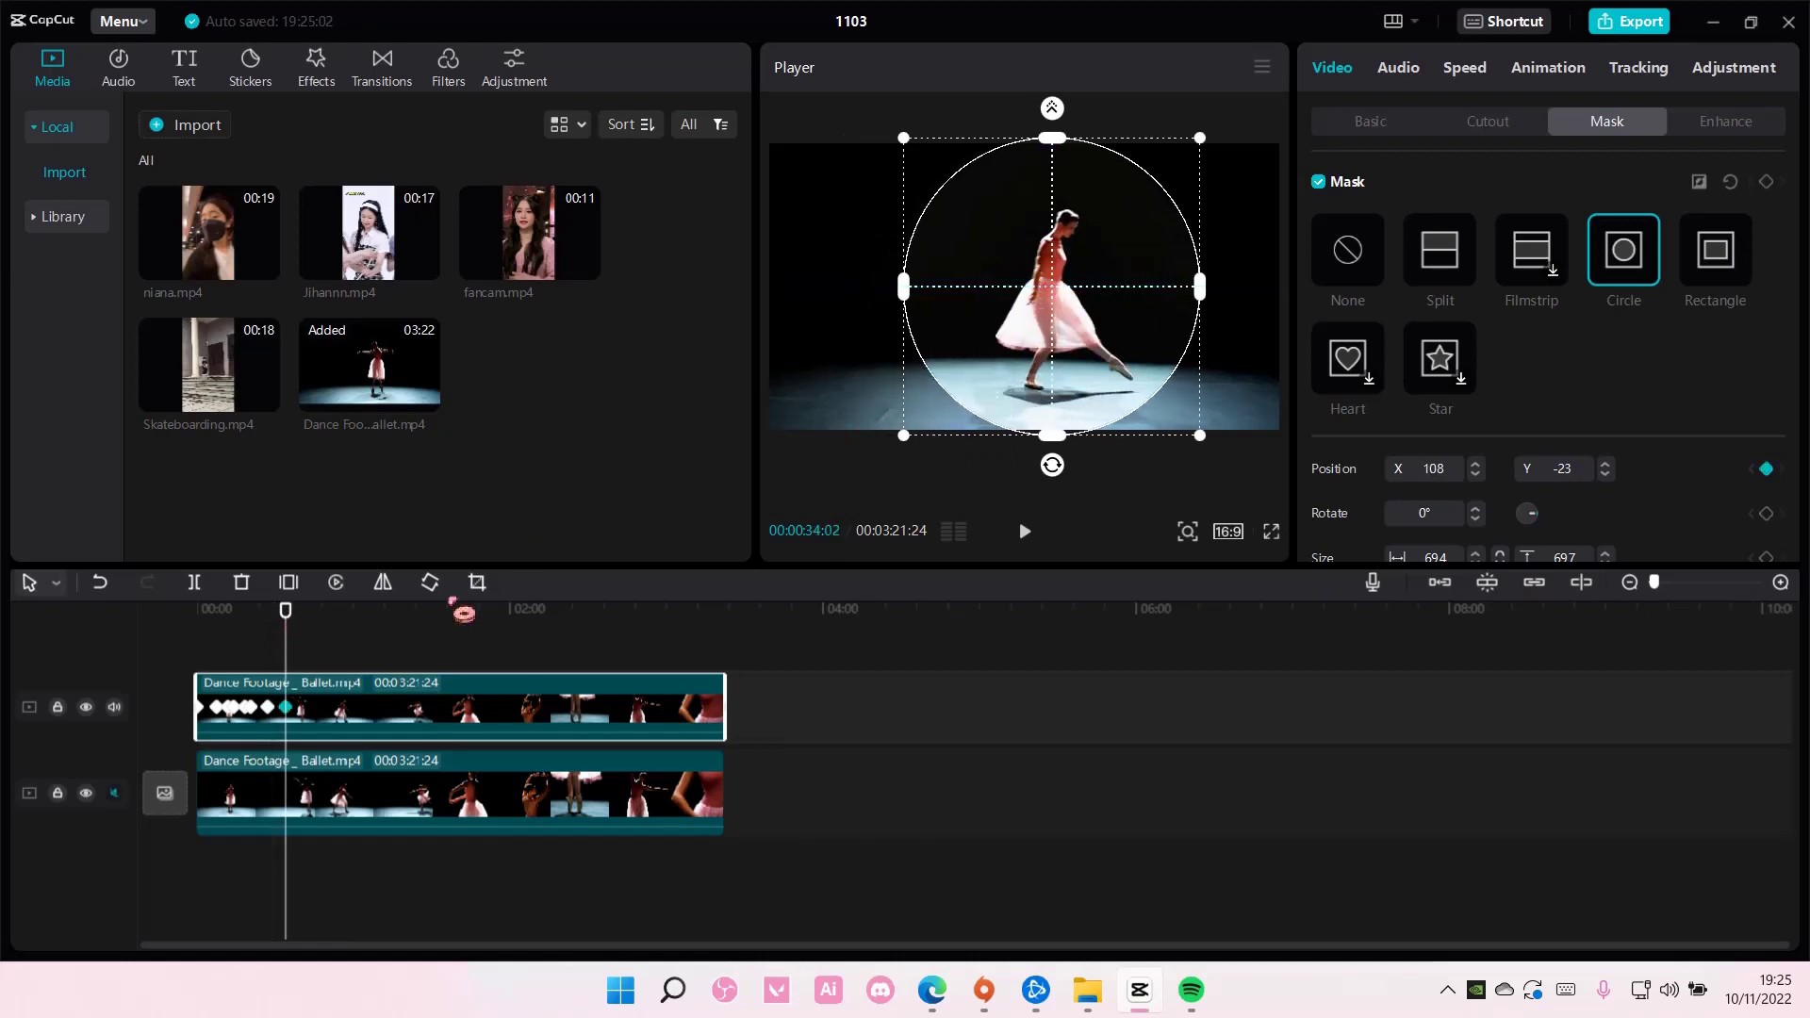
drag(299, 627, 306, 629)
drag(1064, 303, 1110, 290)
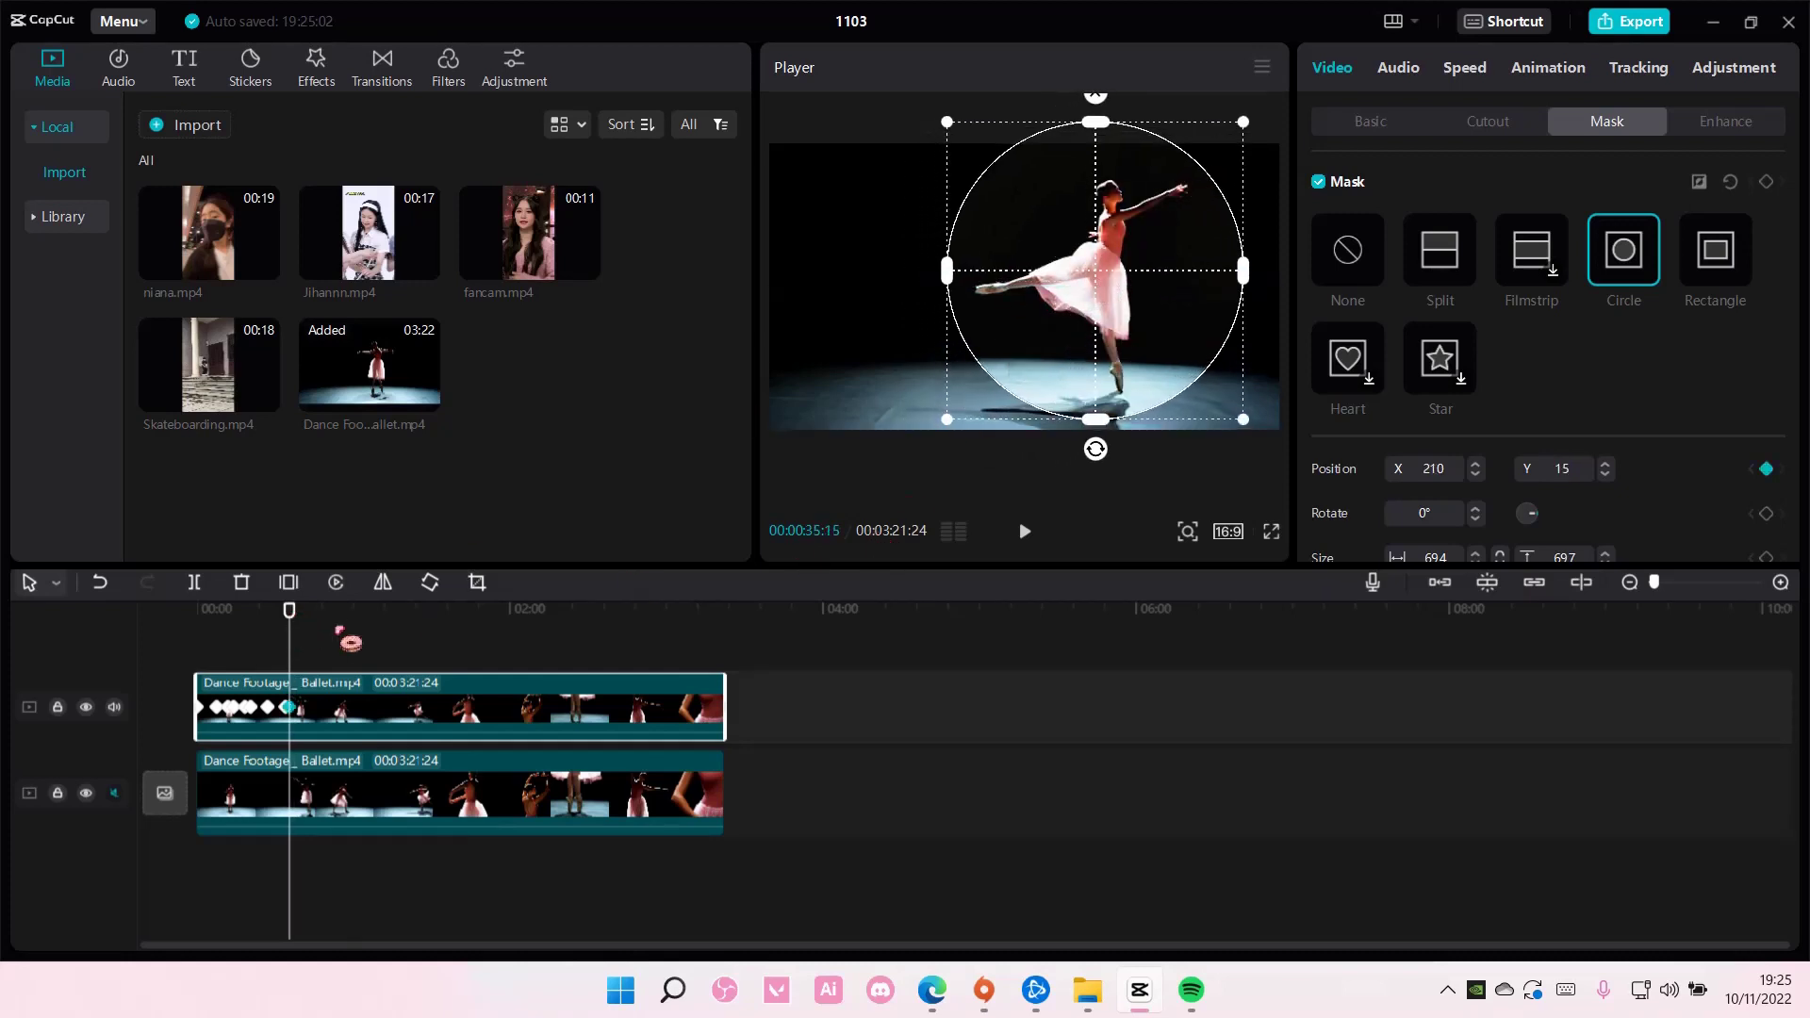
drag(349, 642, 152, 651)
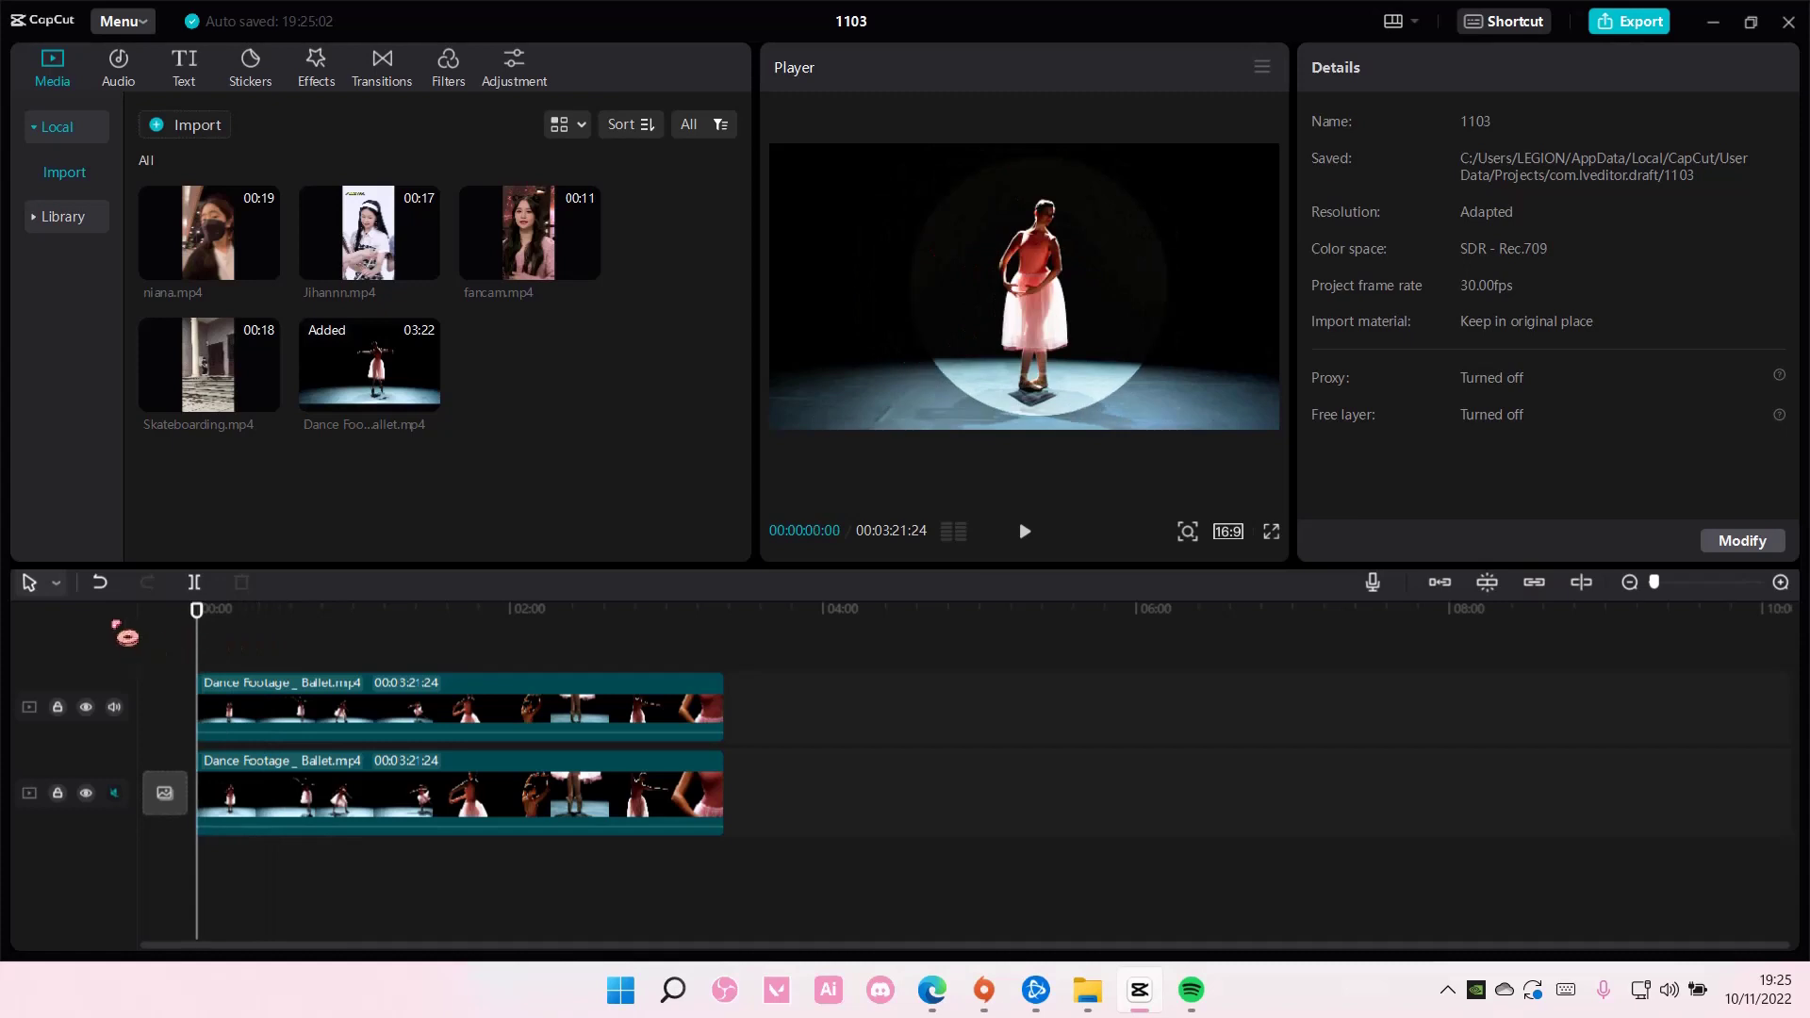
- Mute the top ballet track and play the video to review the moving spotlight
click(114, 707)
click(1025, 532)
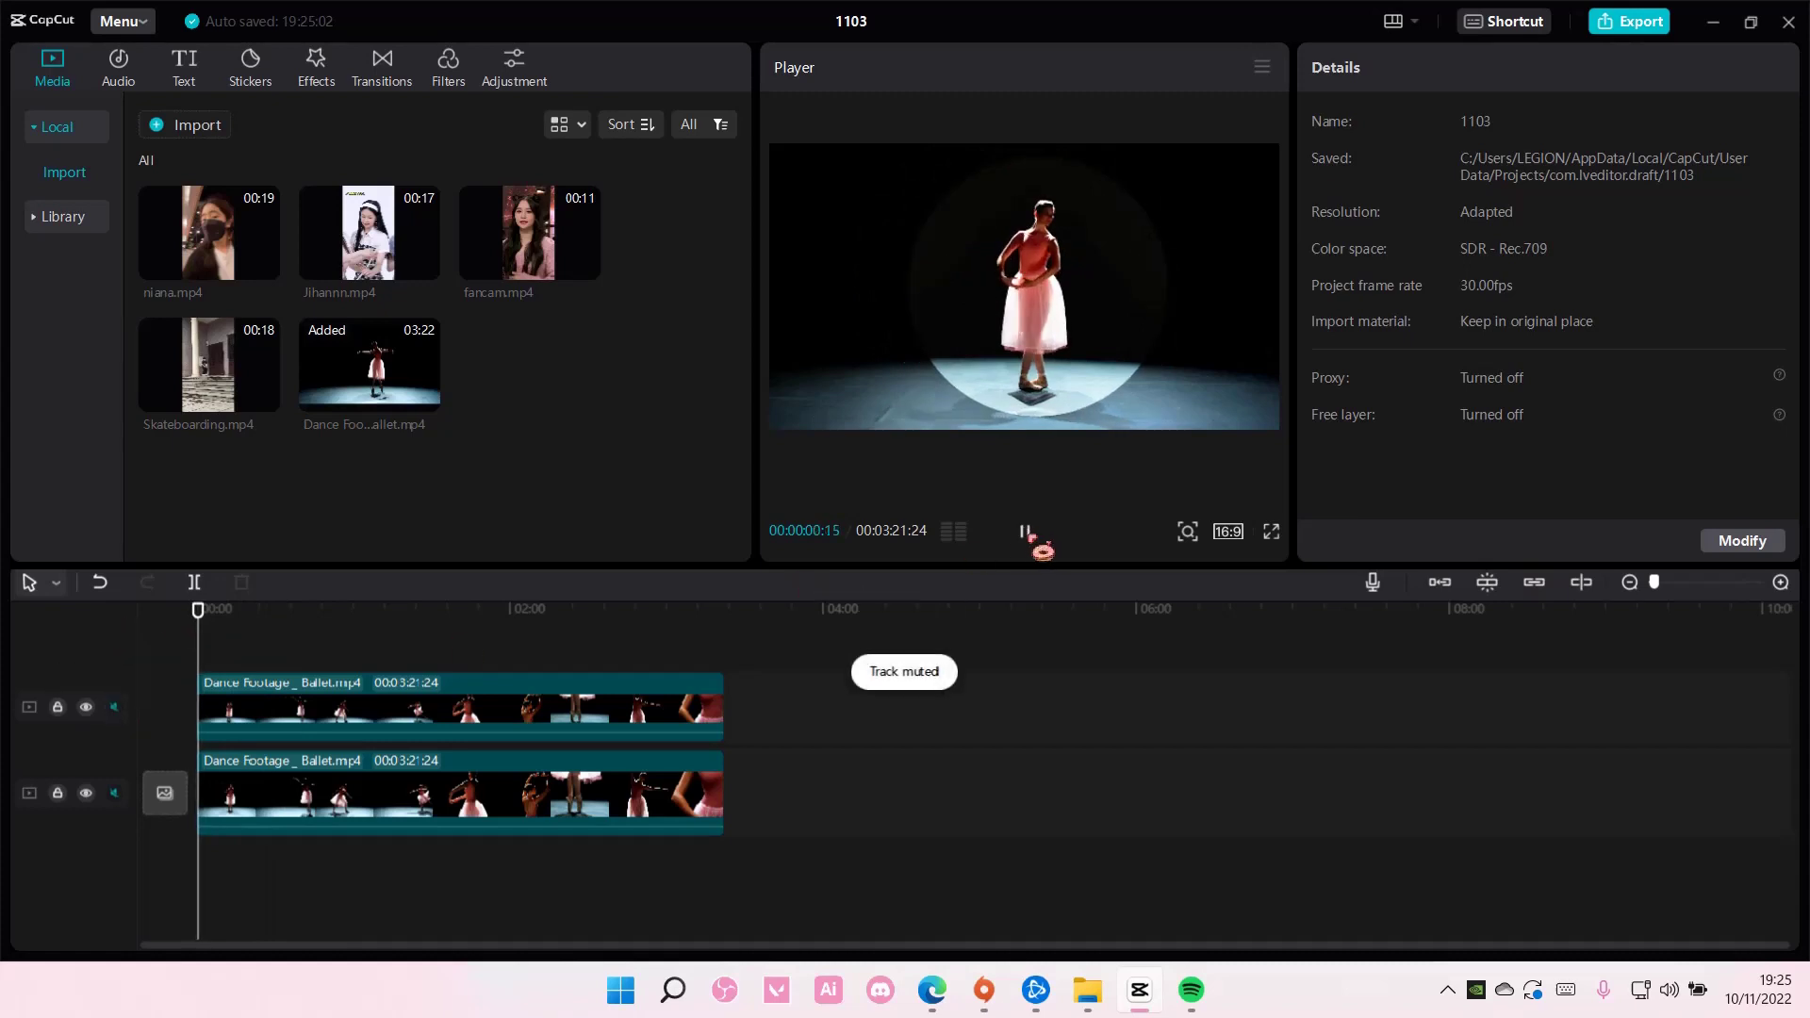